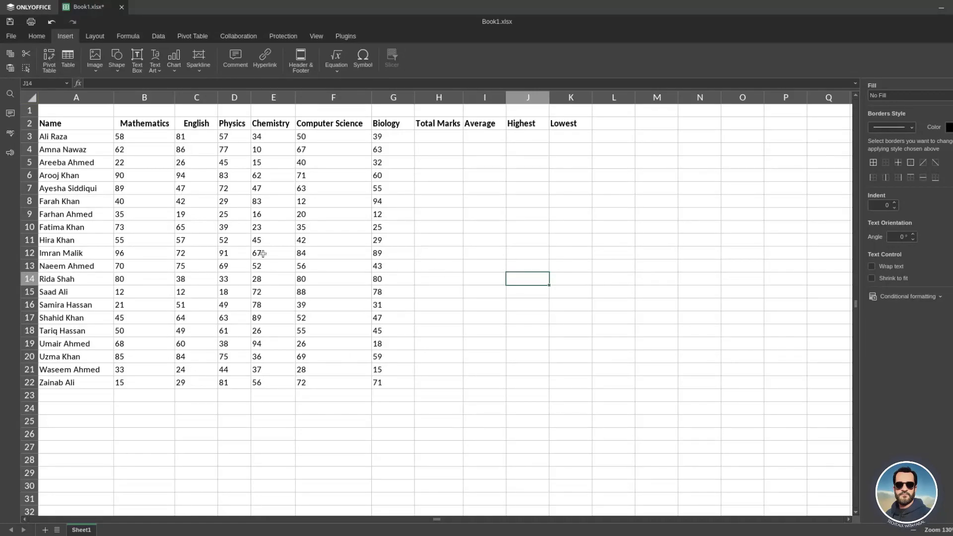
Create a new blank text document in a separate tab and return to the Book1.xlsx workbook
left_click(31, 7)
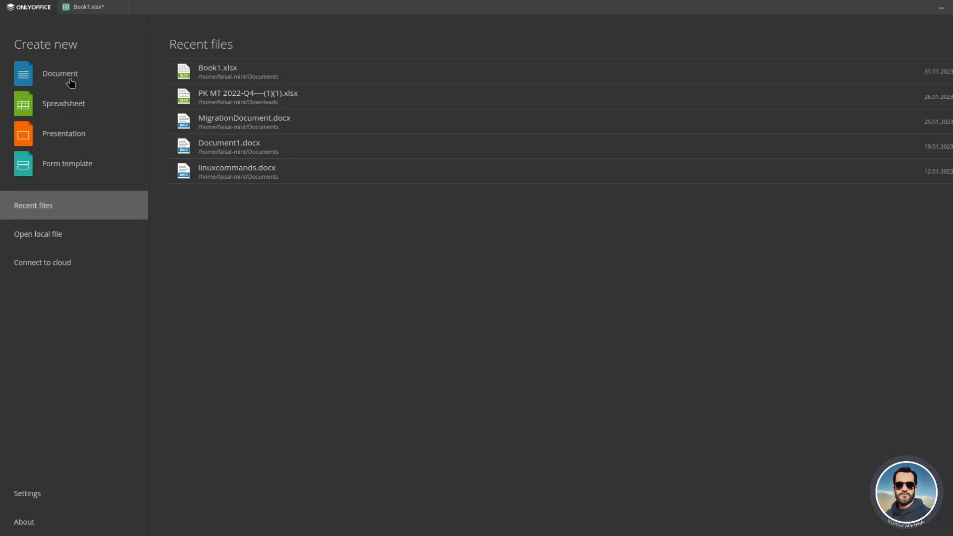
left_click(85, 11)
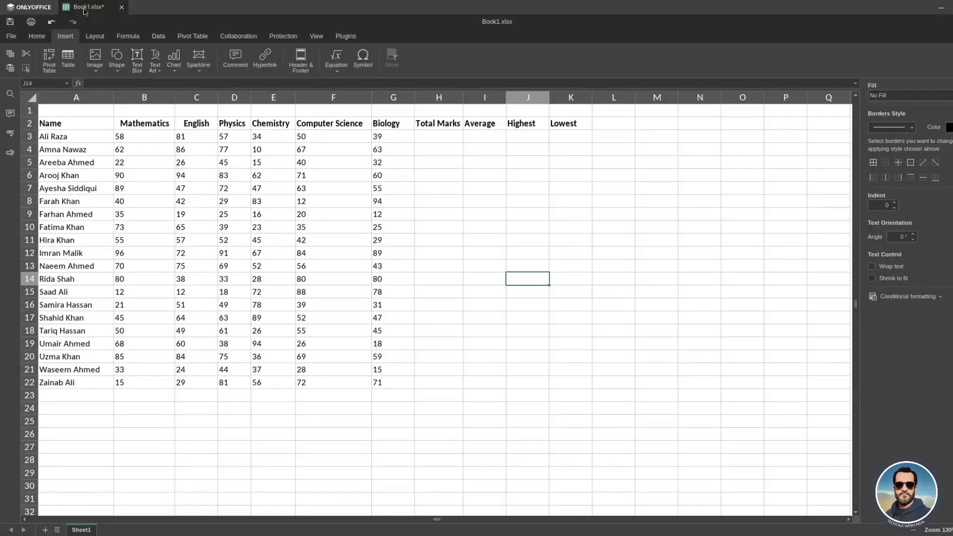
left_click(28, 9)
left_click(60, 74)
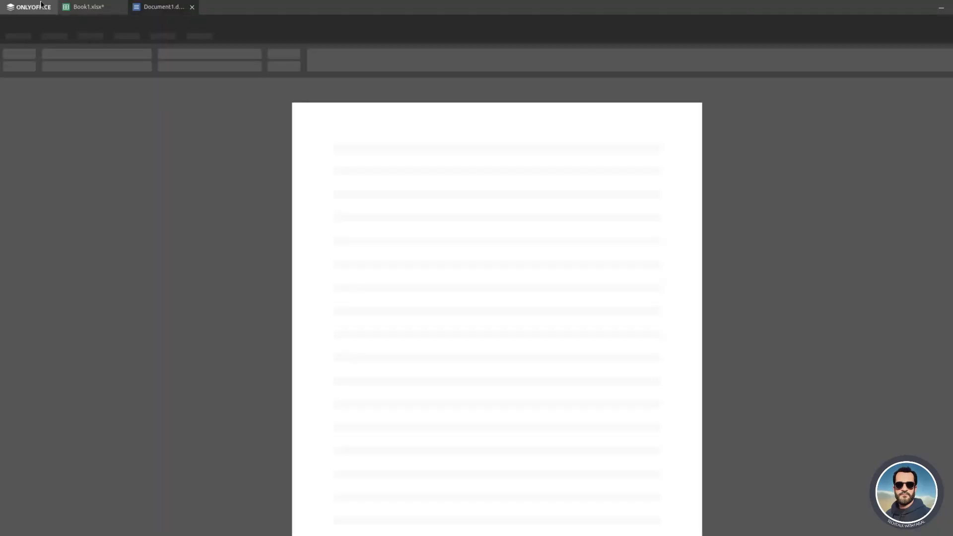
left_click(99, 7)
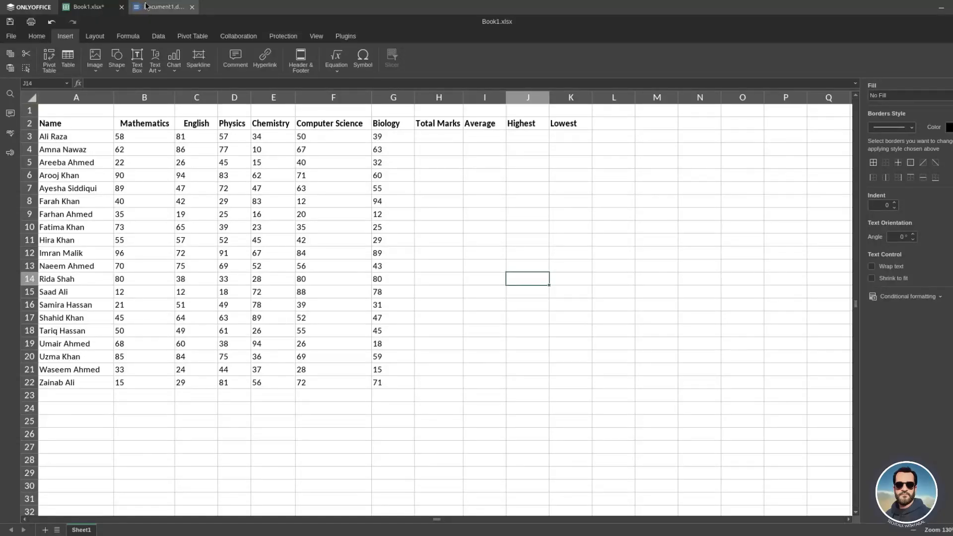
left_click(146, 6)
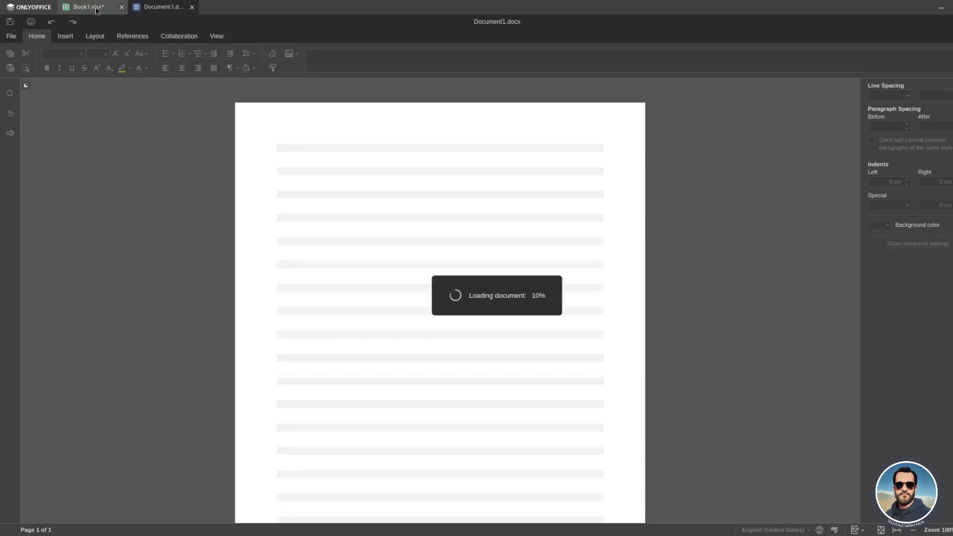
left_click(96, 10)
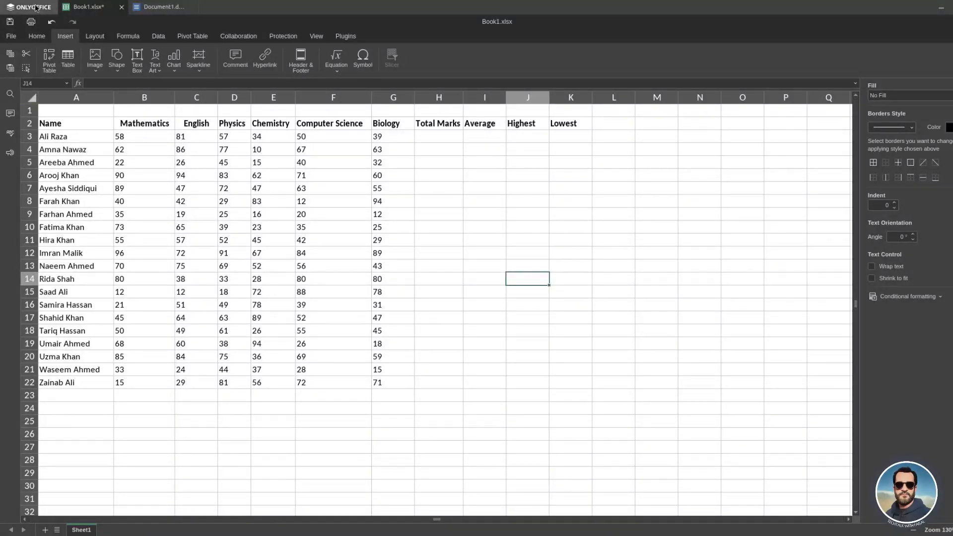
left_click(37, 8)
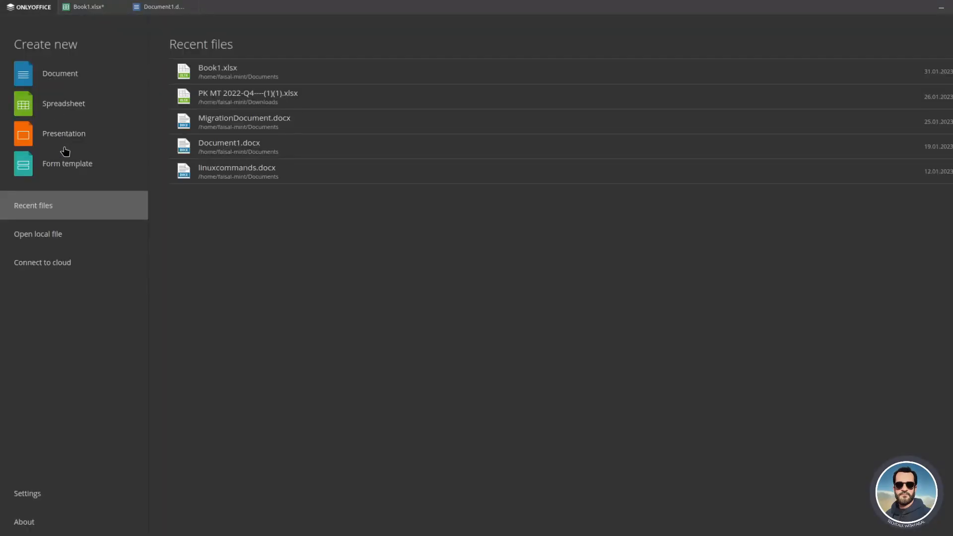
left_click(94, 9)
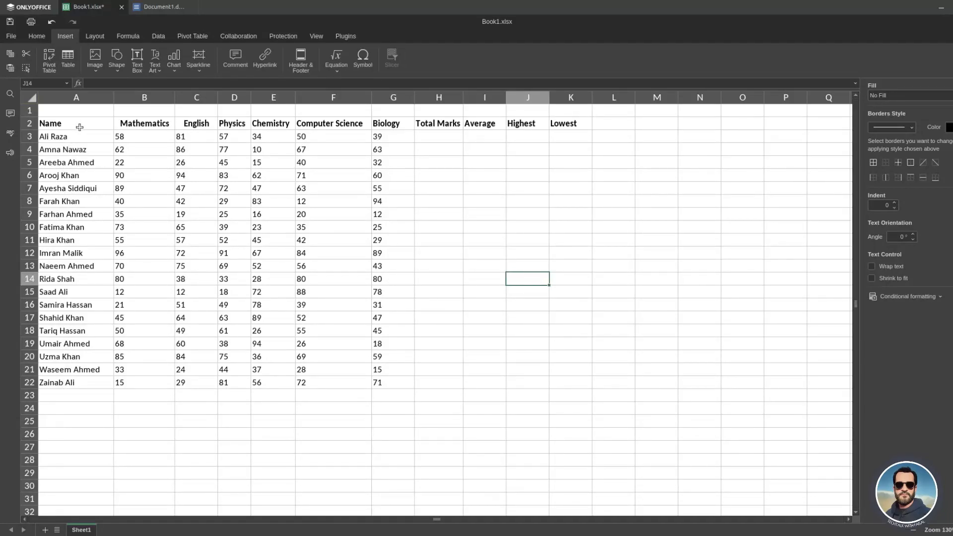
Center-align the whole Mathematics column (column B) horizontally
left_click(145, 97)
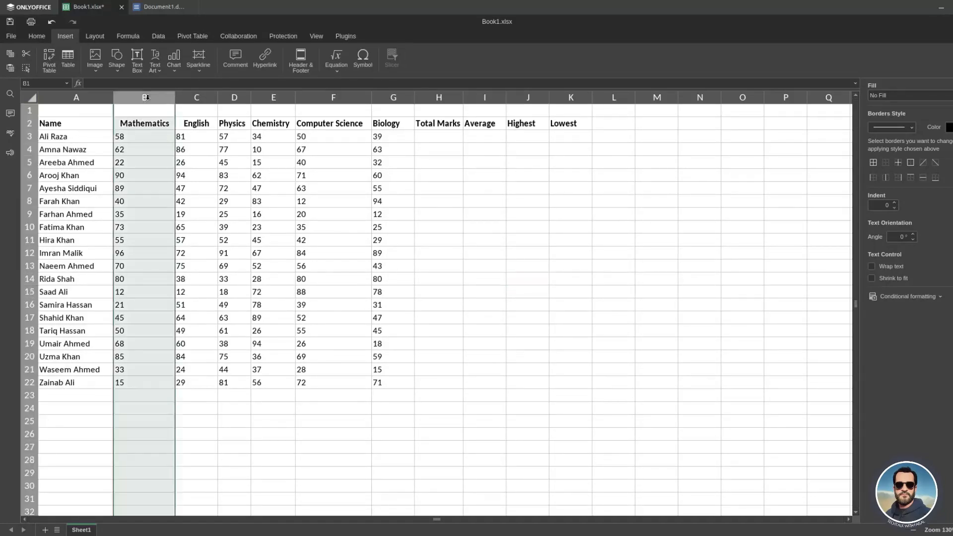
left_click(37, 36)
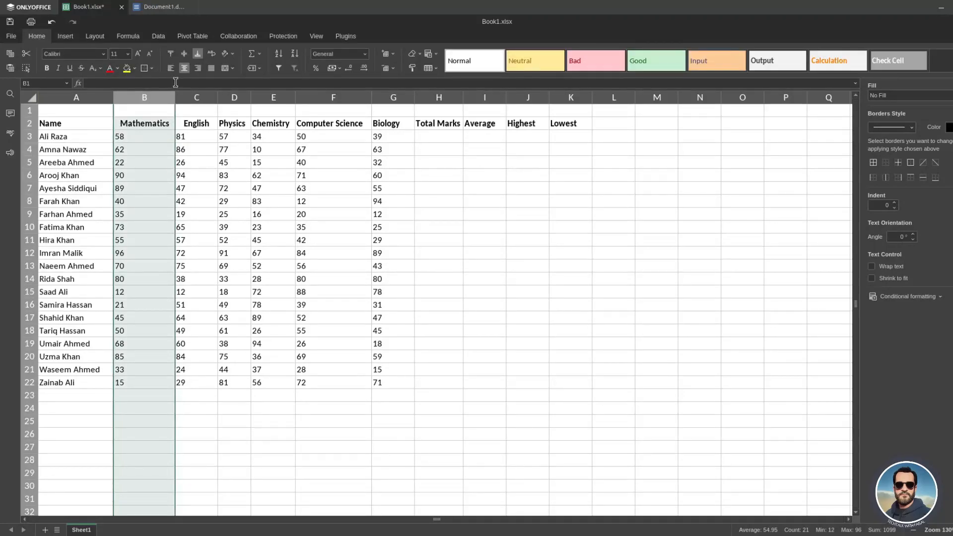
left_click(171, 68)
left_click(184, 69)
left_click(184, 69)
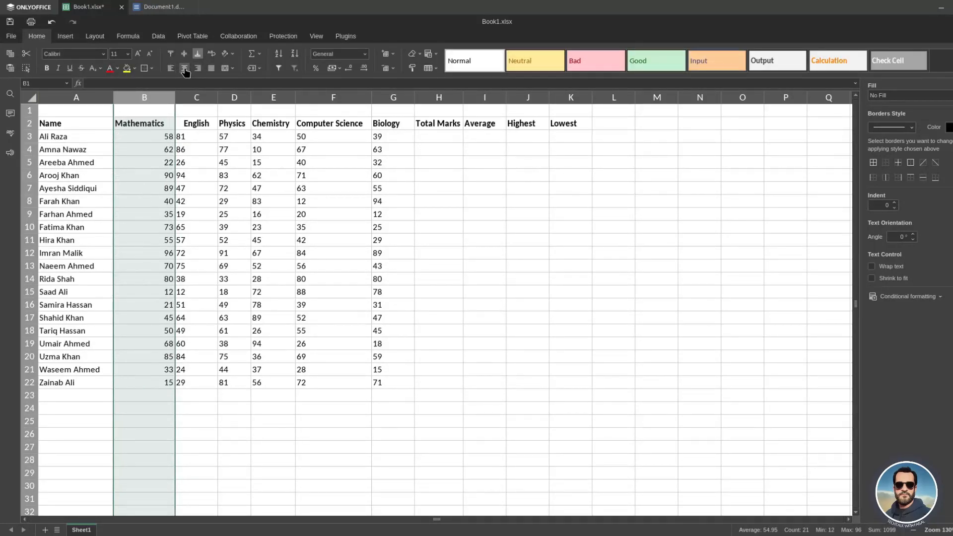
left_click(171, 69)
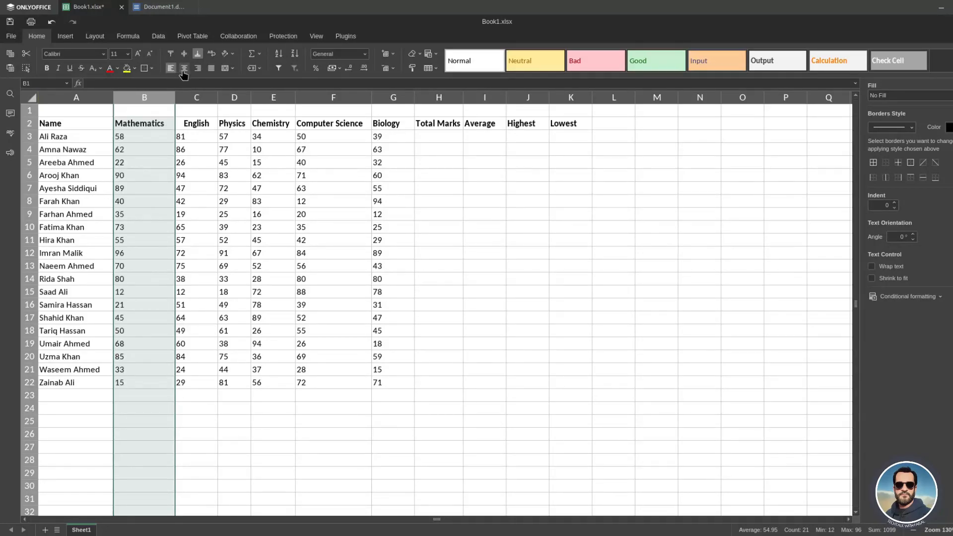
left_click(185, 69)
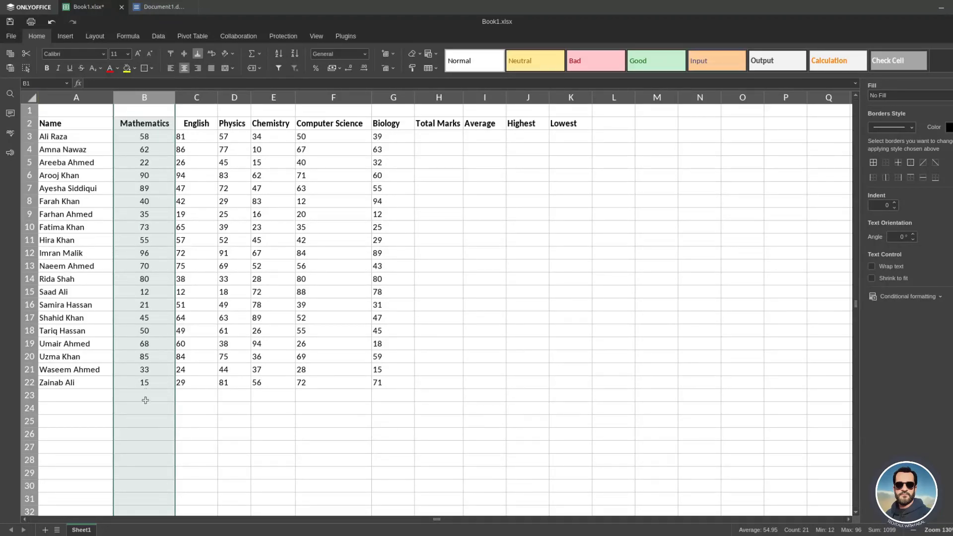
left_click(106, 399)
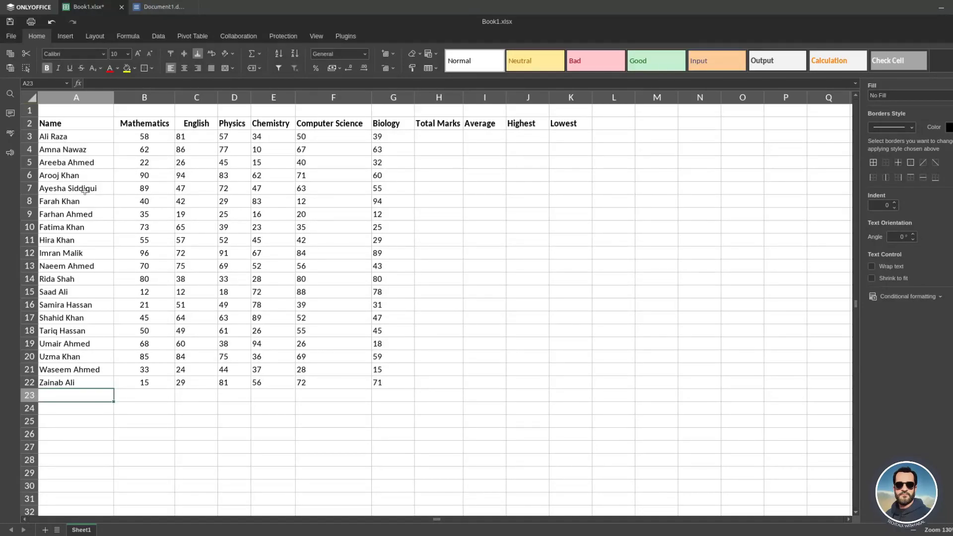
Copy the bold formatting of the Chemistry header in E2 onto the student names in A3:A22
left_click(80, 135)
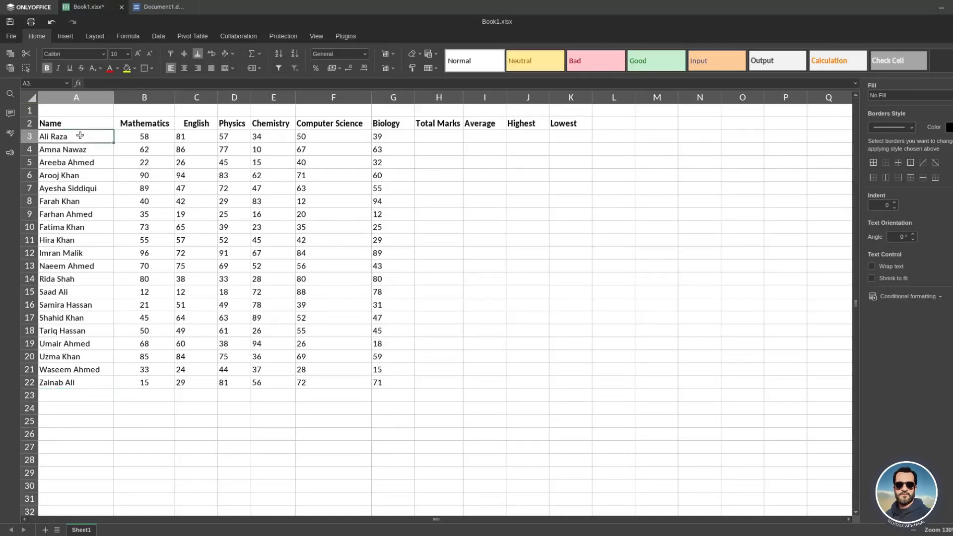
left_click_drag(80, 136, 89, 231)
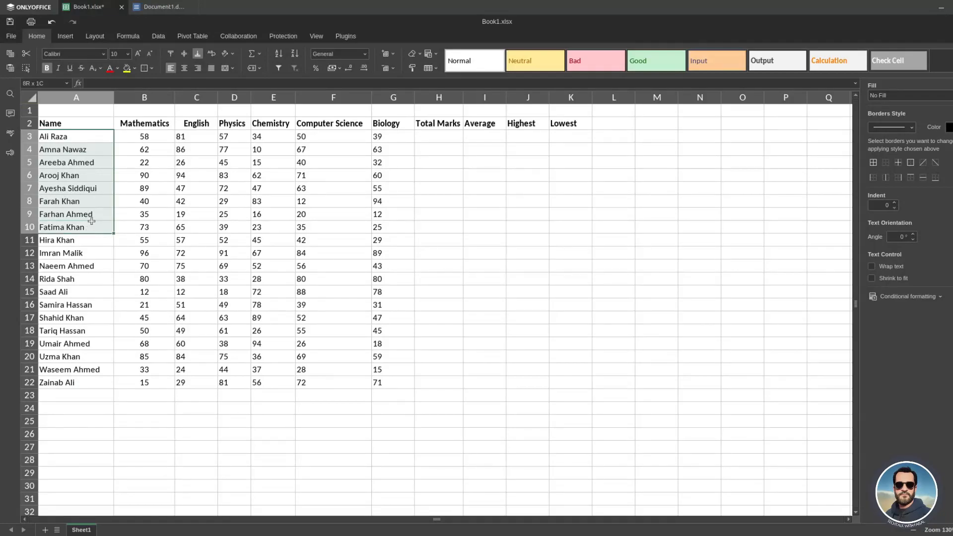
left_click(276, 126)
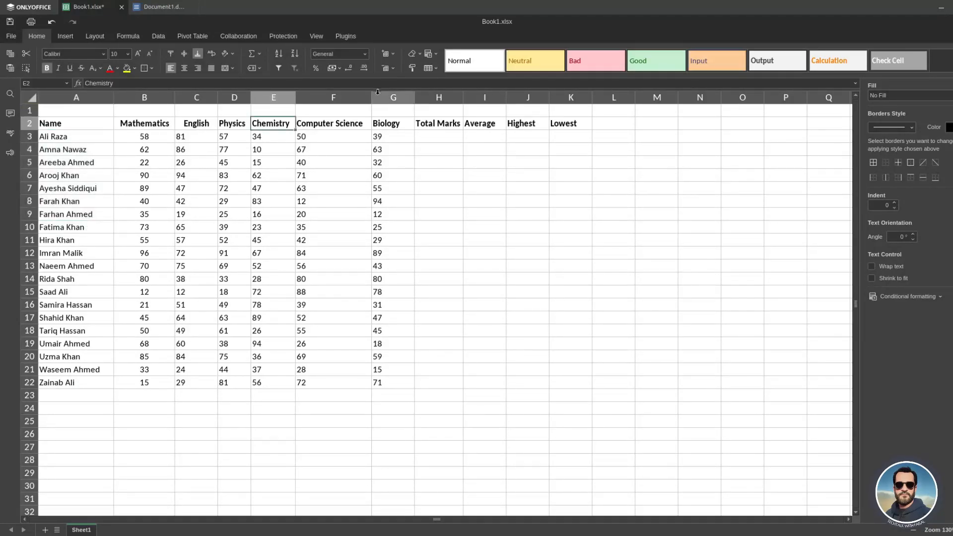
left_click(412, 69)
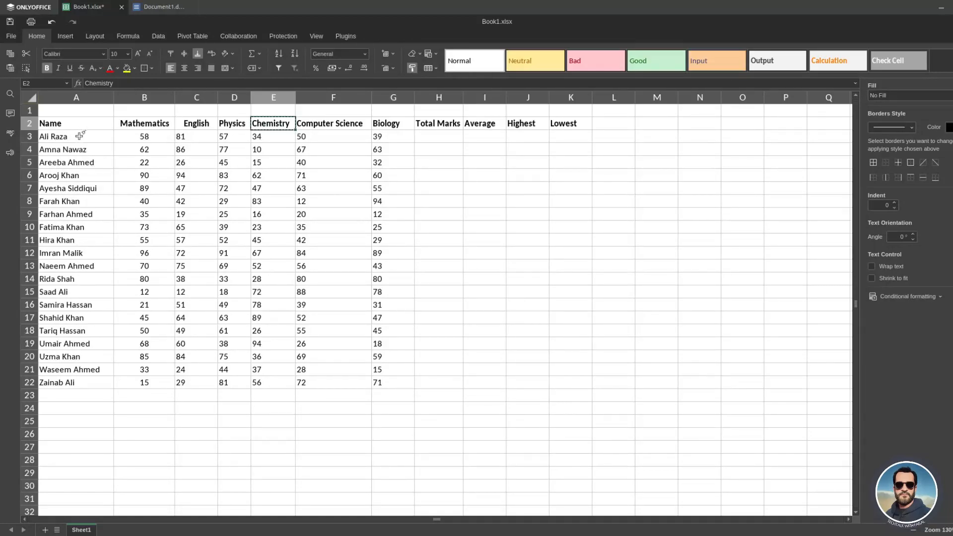
mouse_move(79, 136)
left_mouse_down()
mouse_move(76, 267)
mouse_move(95, 382)
left_mouse_up()
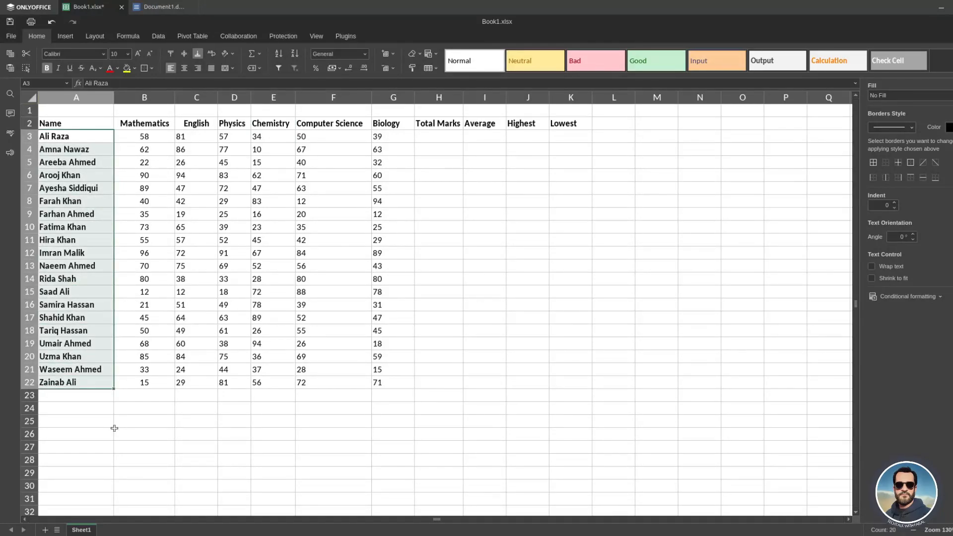
left_click(105, 397)
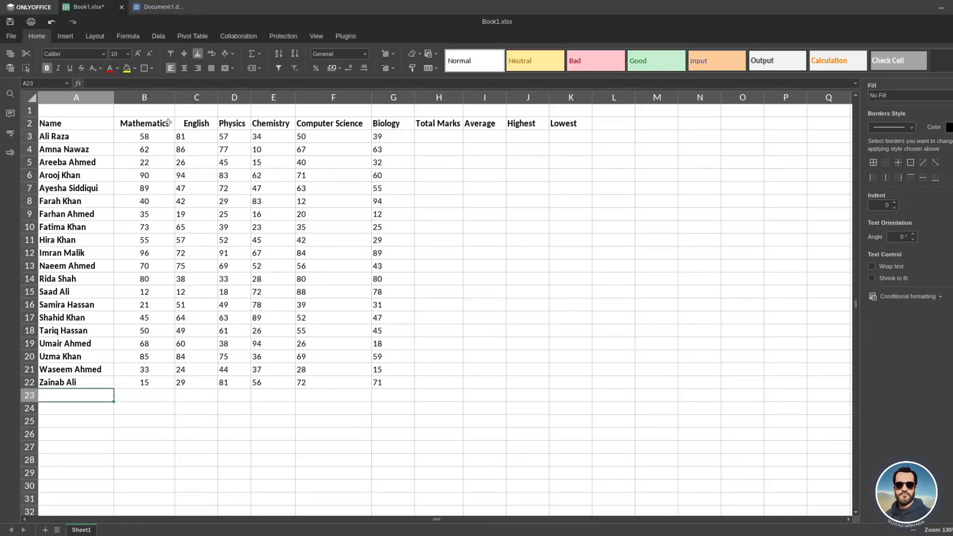
Apply a green-yellow-red color scale as conditional formatting to the Mathematics marks in B3:B22
left_click_drag(147, 182, 145, 370)
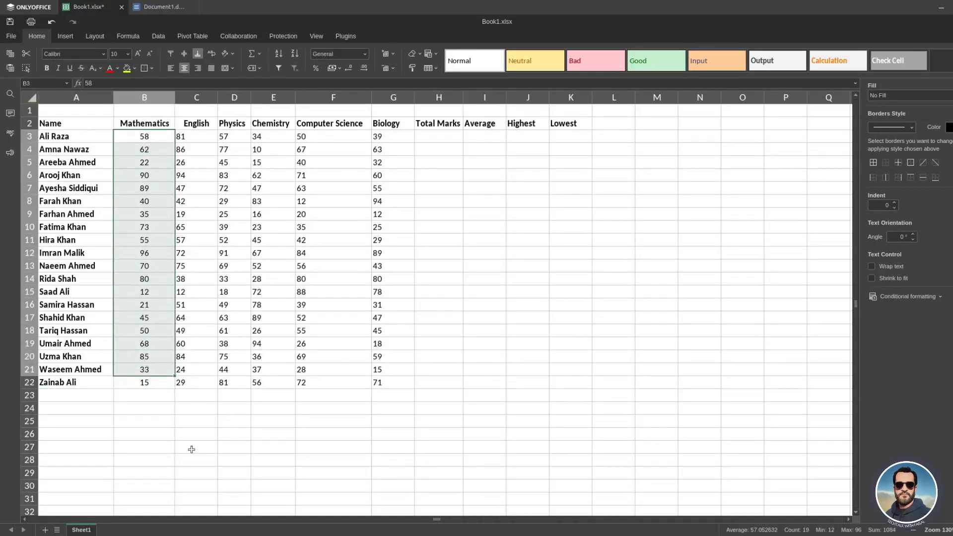
left_click(139, 137)
left_click_drag(140, 136, 139, 375)
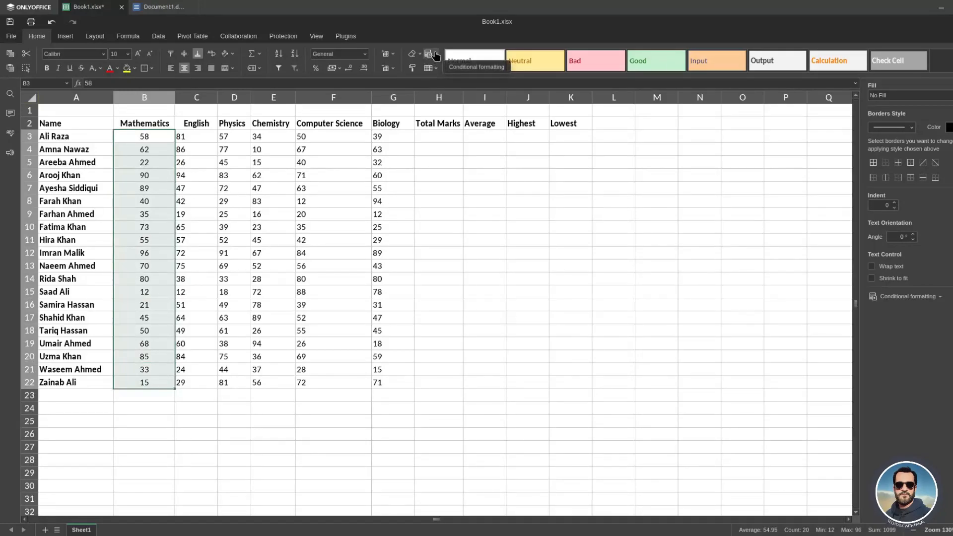
left_click(430, 54)
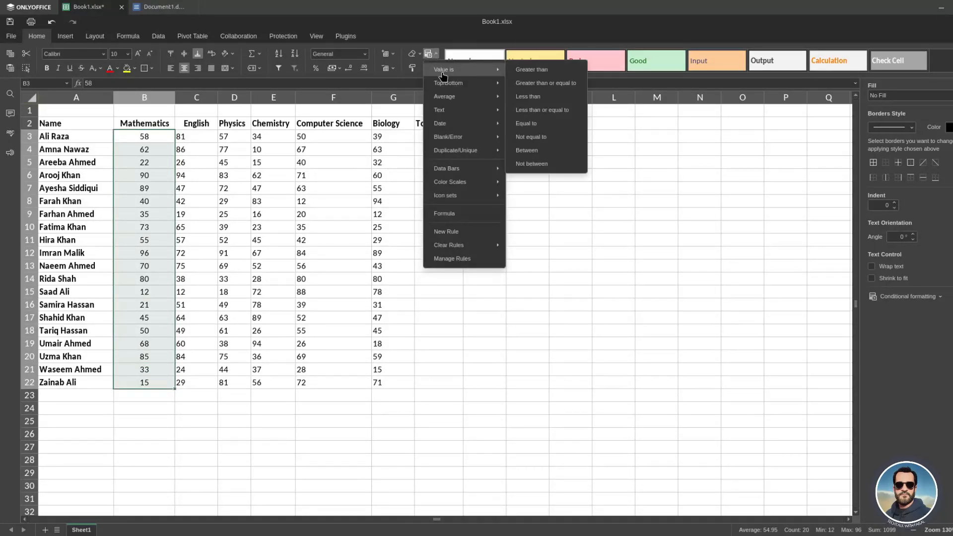
mouse_move(444, 87)
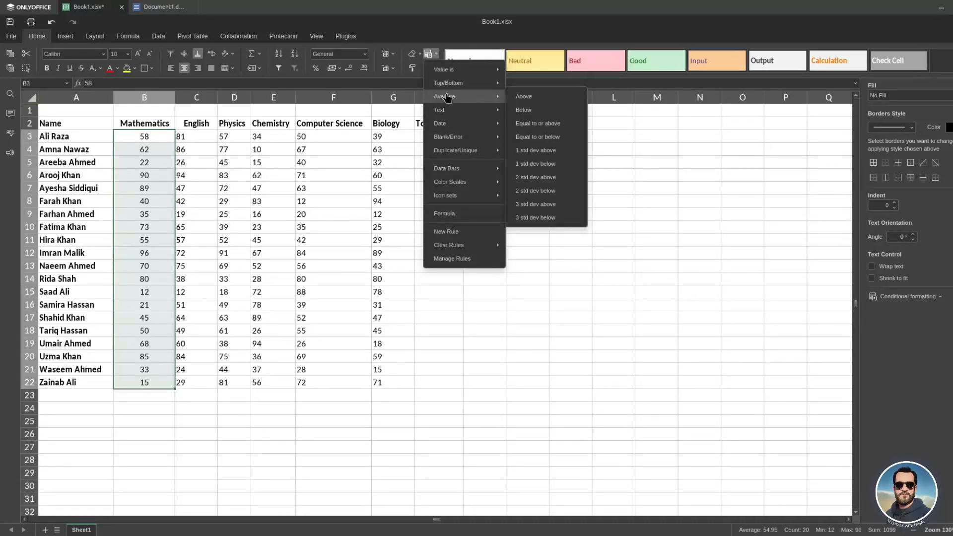
mouse_move(455, 154)
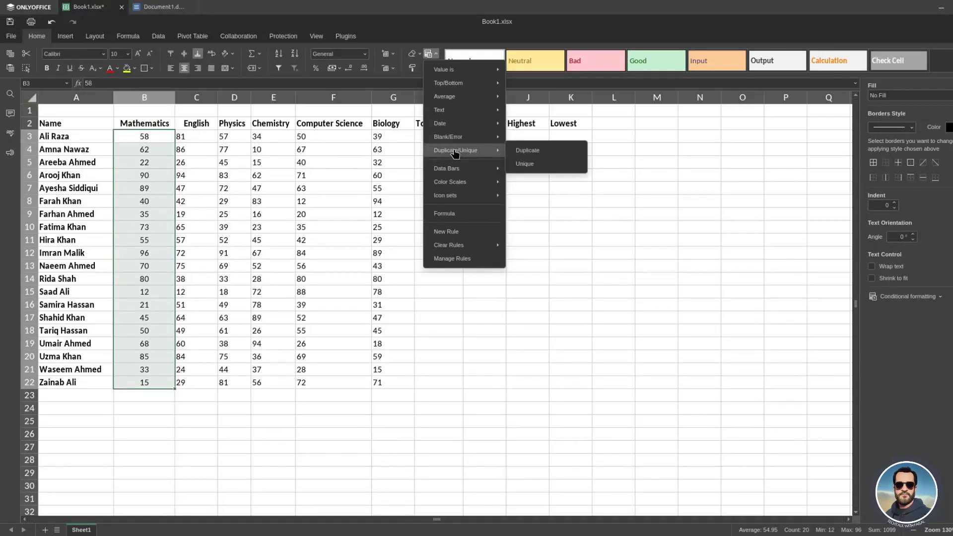
mouse_move(457, 171)
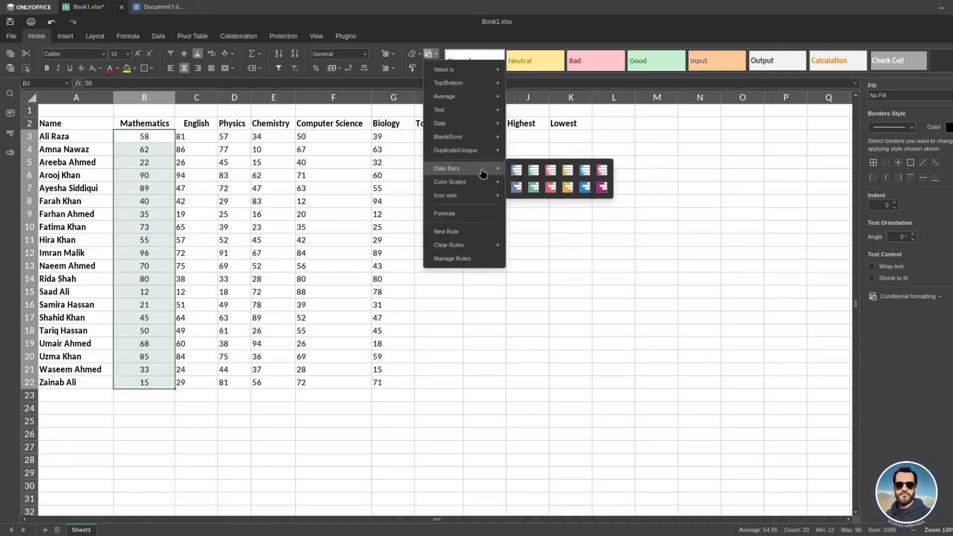
mouse_move(480, 200)
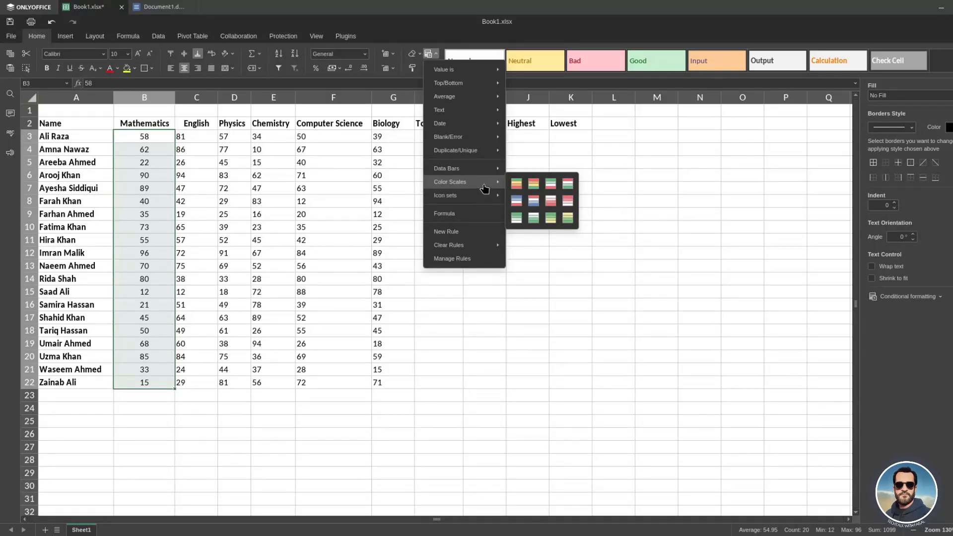
left_click(515, 184)
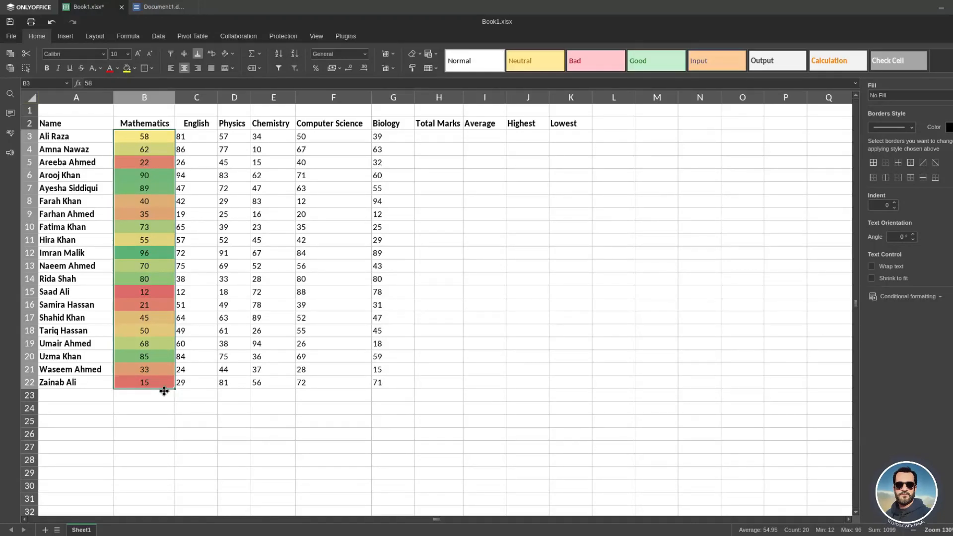
Copy the formatting of Mathematics mark cell B3 onto the other subjects' marks in C3:G22
left_click(162, 138)
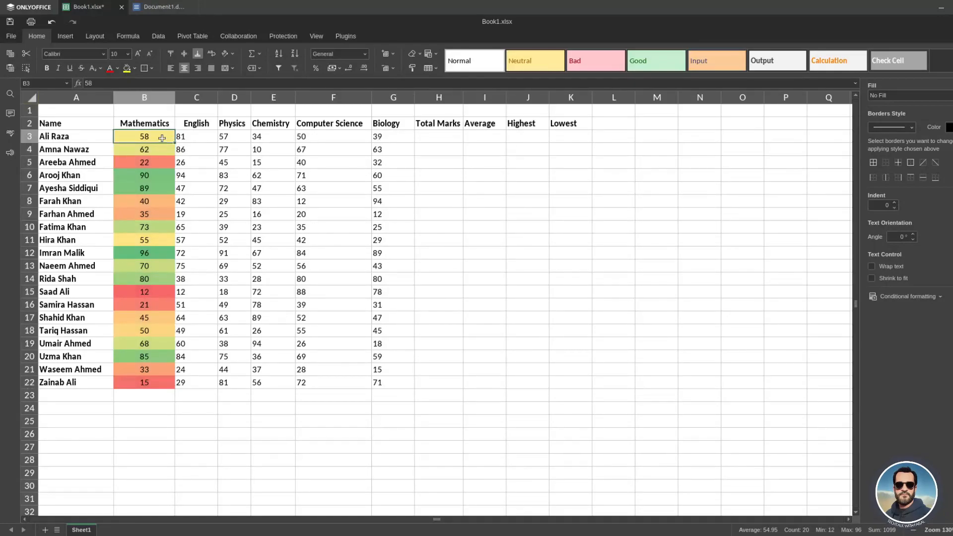
left_click(414, 70)
mouse_move(185, 138)
left_mouse_down()
mouse_move(354, 151)
mouse_move(389, 263)
mouse_move(390, 359)
mouse_move(380, 385)
left_mouse_up()
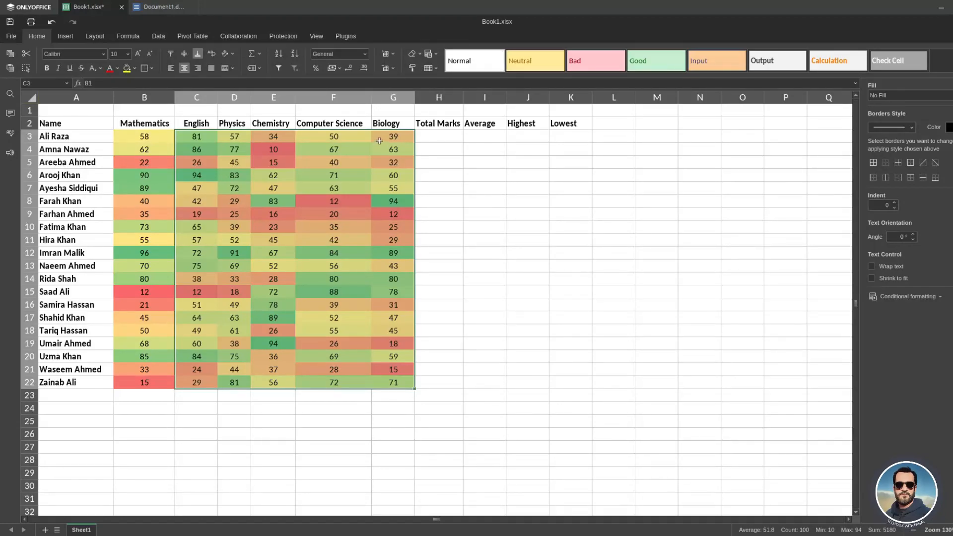
left_click(366, 55)
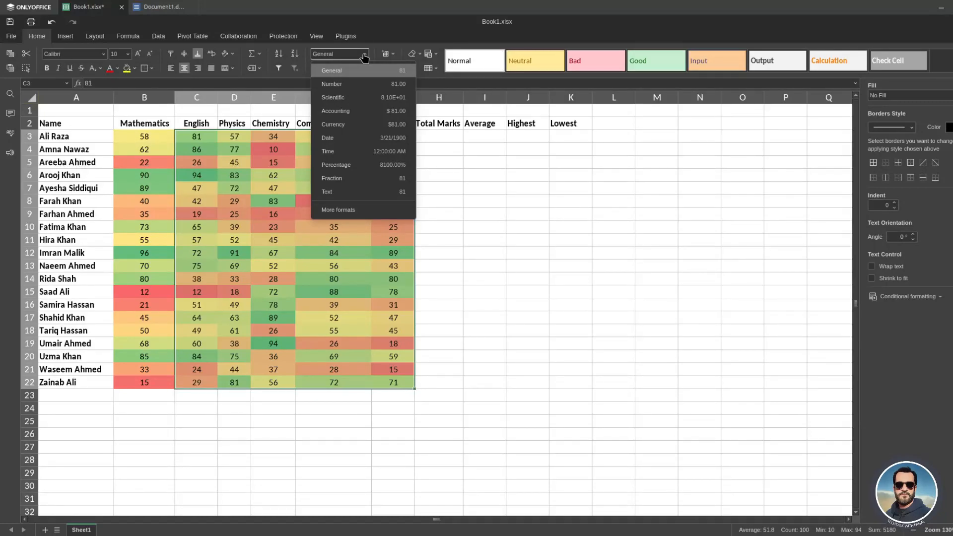
left_click(365, 57)
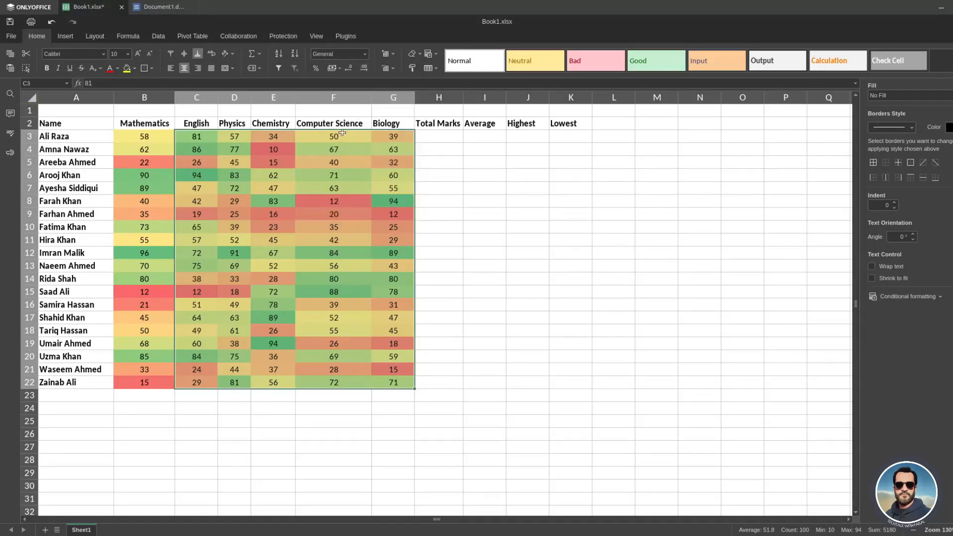
left_click(343, 153)
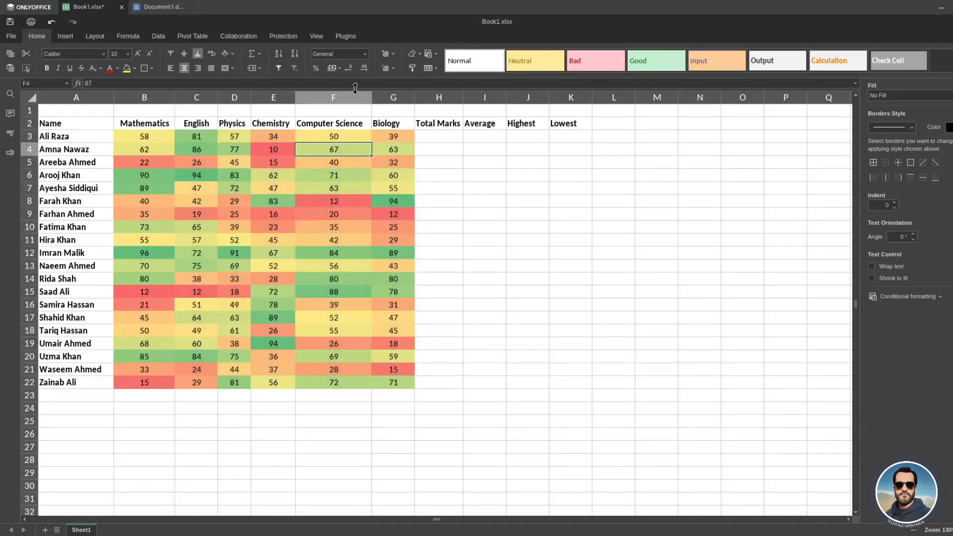
left_click(365, 56)
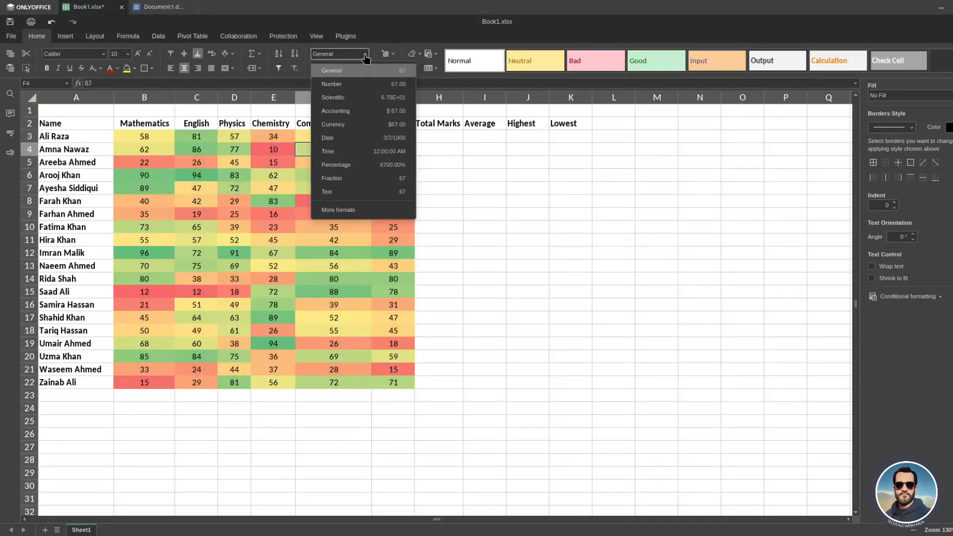
left_click(348, 279)
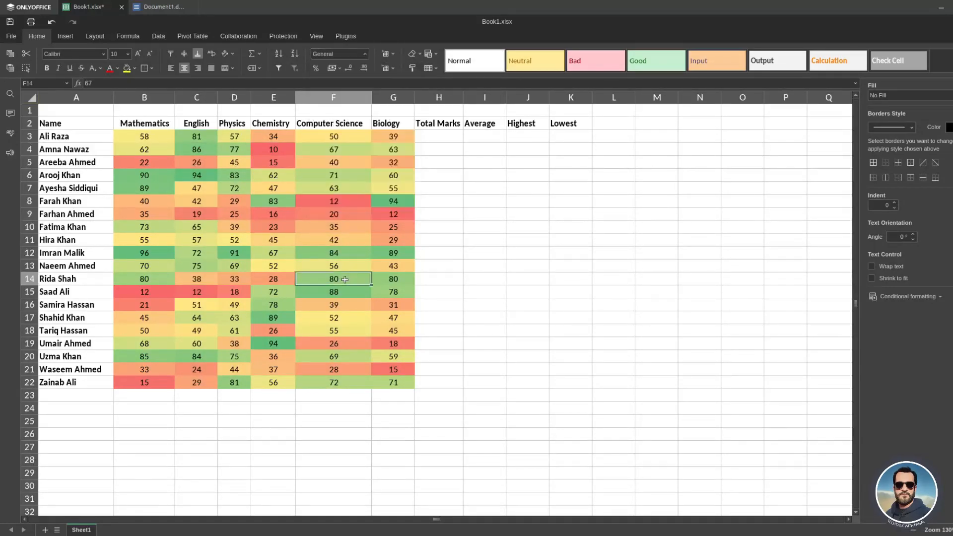
Try the Number and Currency formats on the Computer Science mark in F14, and return the cell to General
left_click(364, 55)
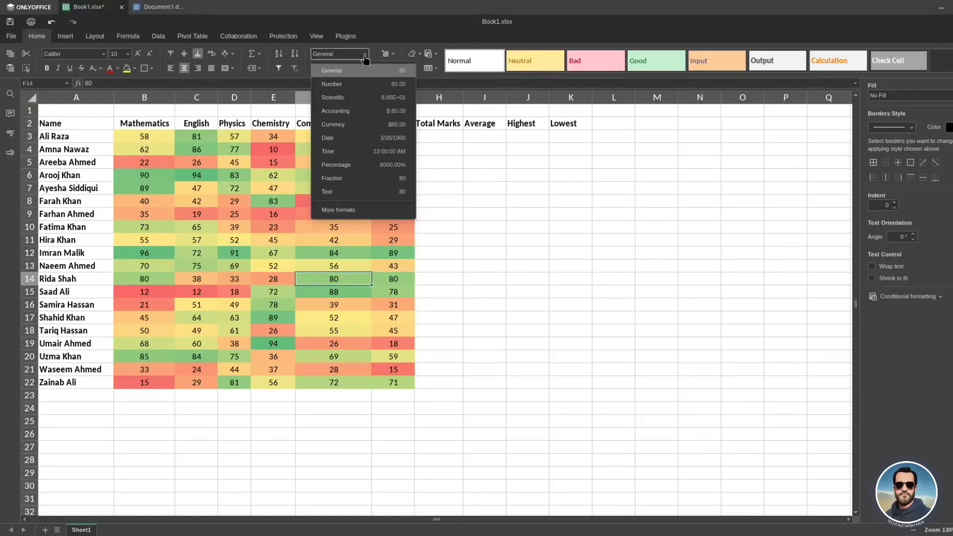
left_click(347, 84)
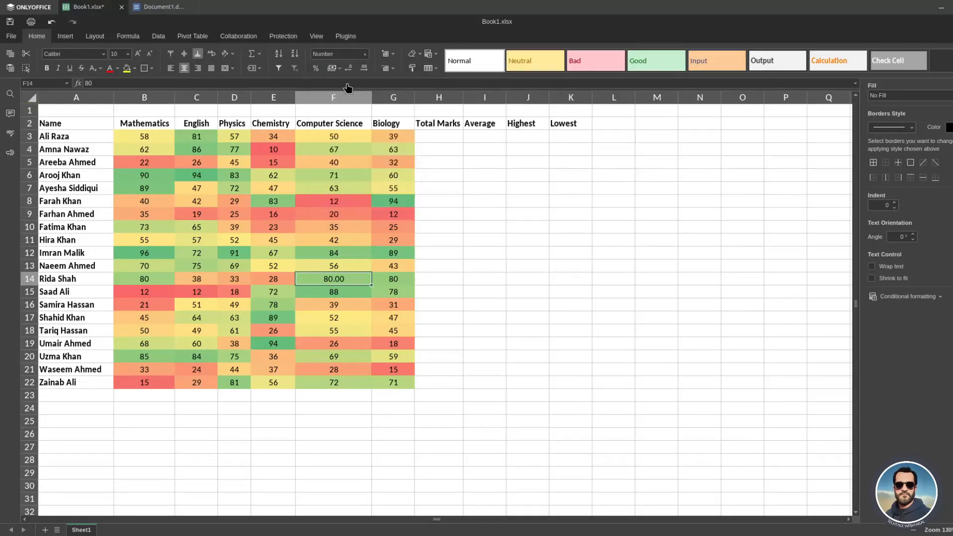
left_click(365, 56)
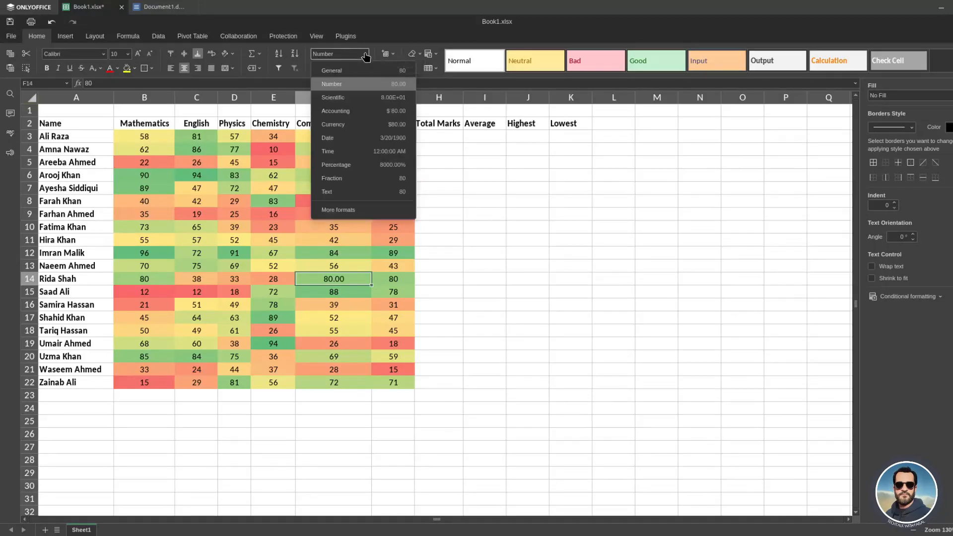
left_click(342, 88)
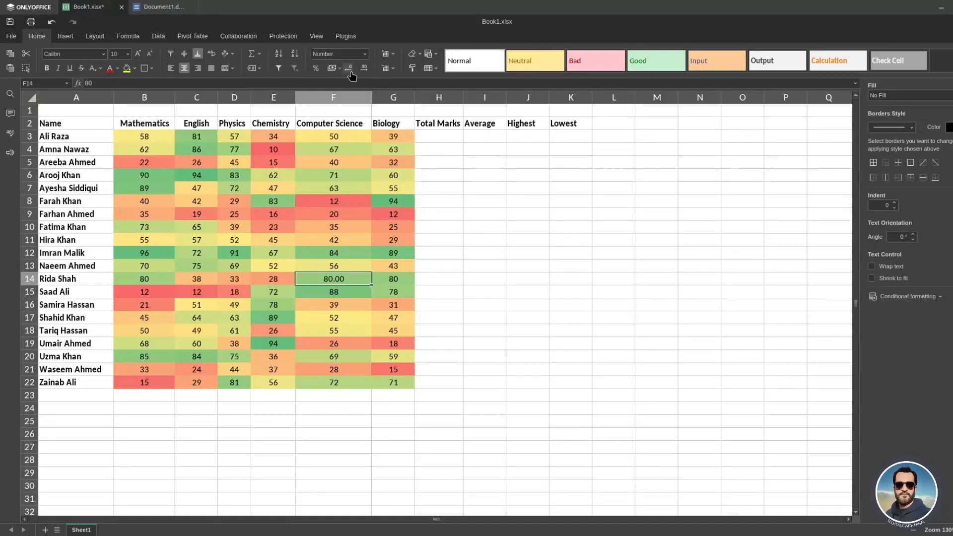
left_click(366, 55)
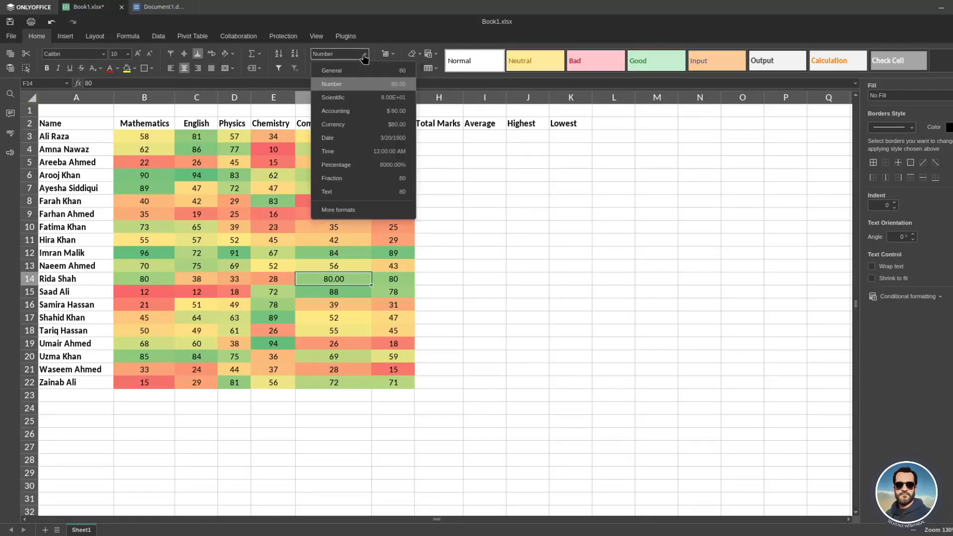
left_click(338, 124)
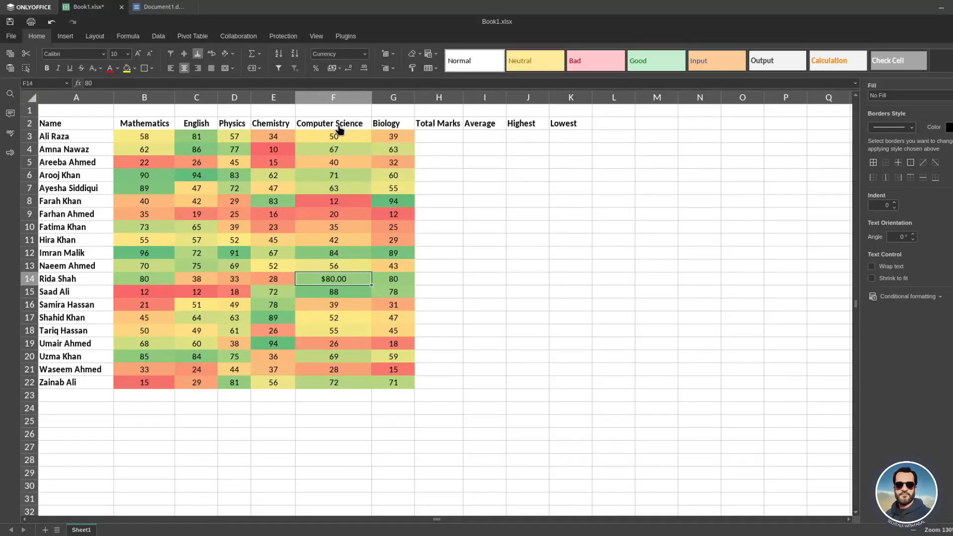
left_click(365, 55)
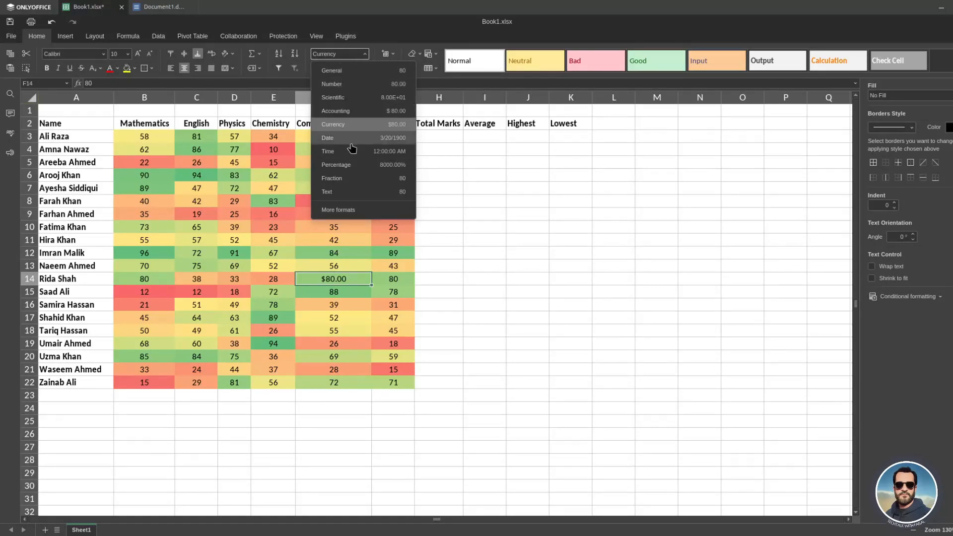
left_click(344, 74)
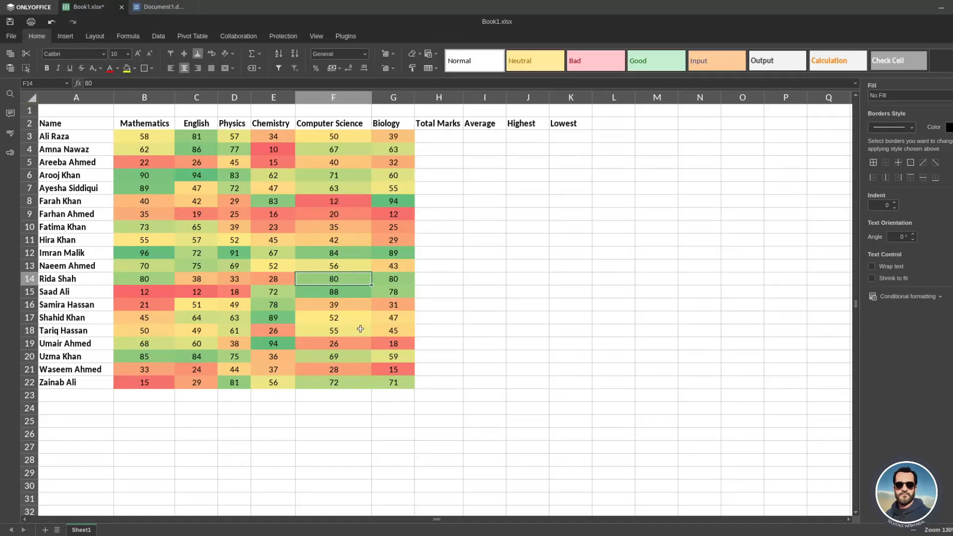
Enter the formula =SUM(B3:G3) in H3 to total the first student's marks
left_click(436, 137)
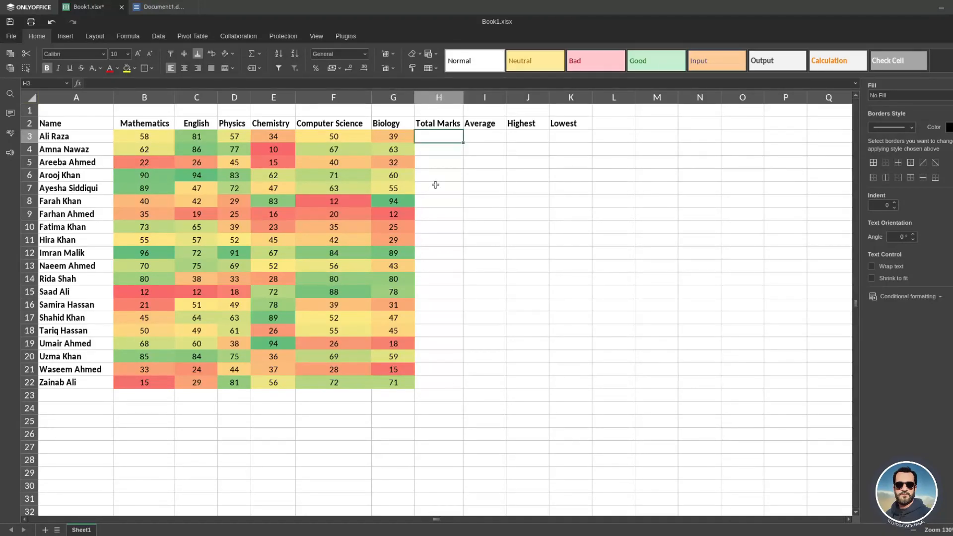
type("=sum(")
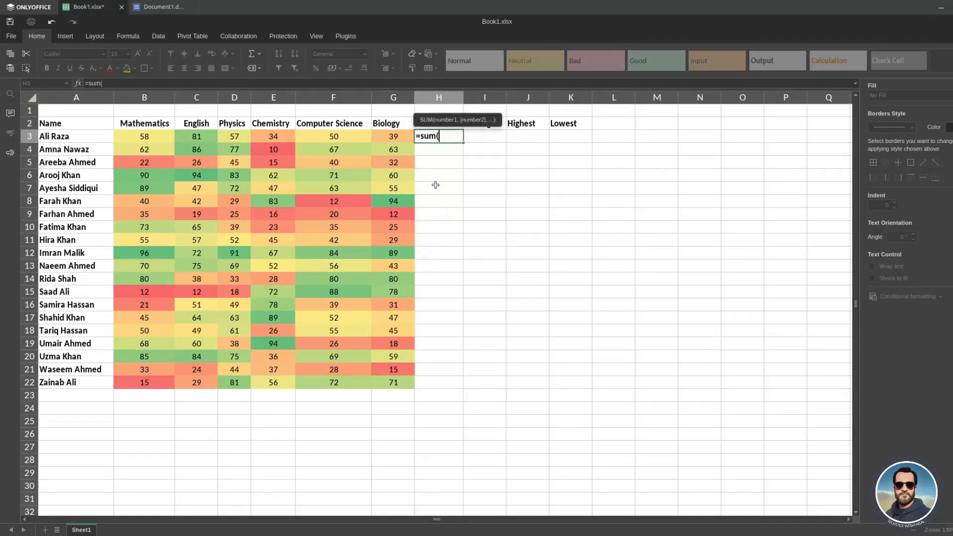
type("b")
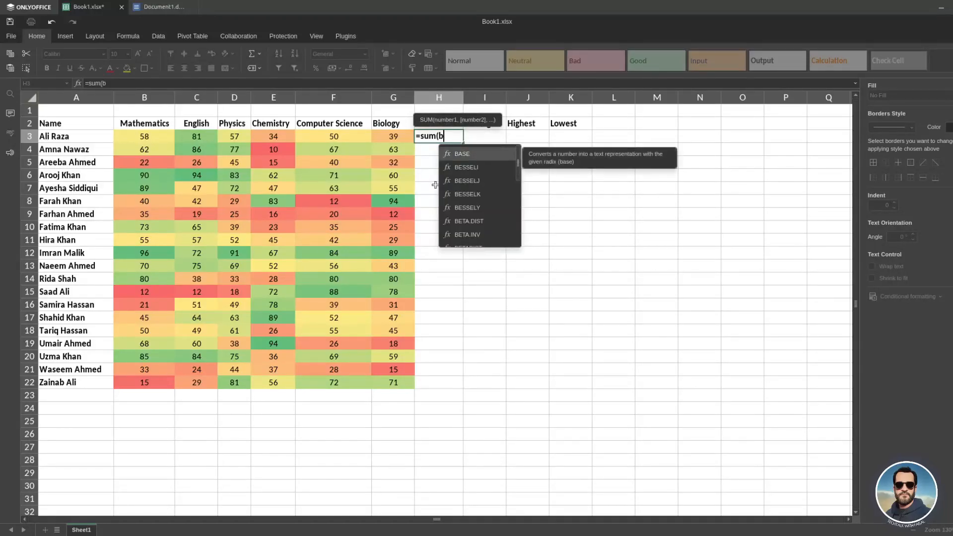
type("3")
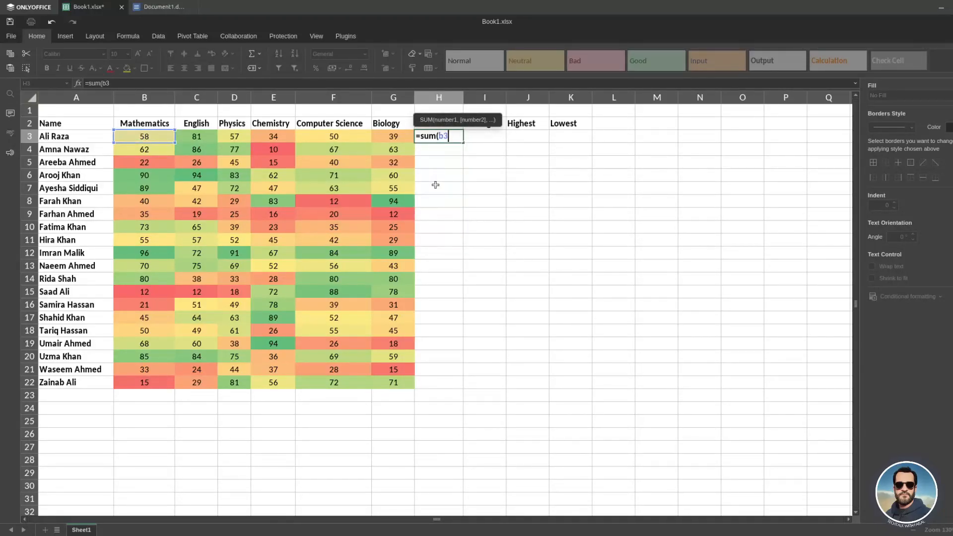
type("+")
key("BackSpace")
type(":g3)")
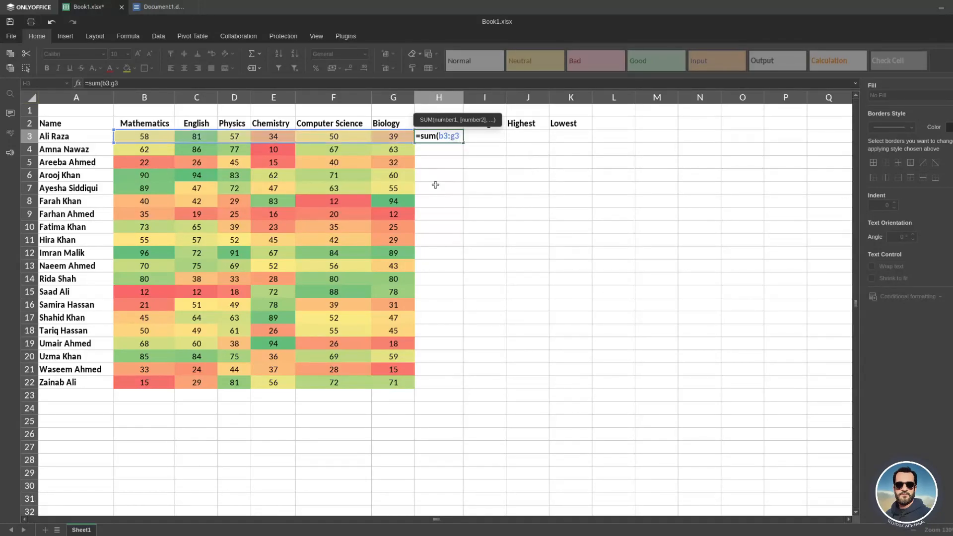
key("Return")
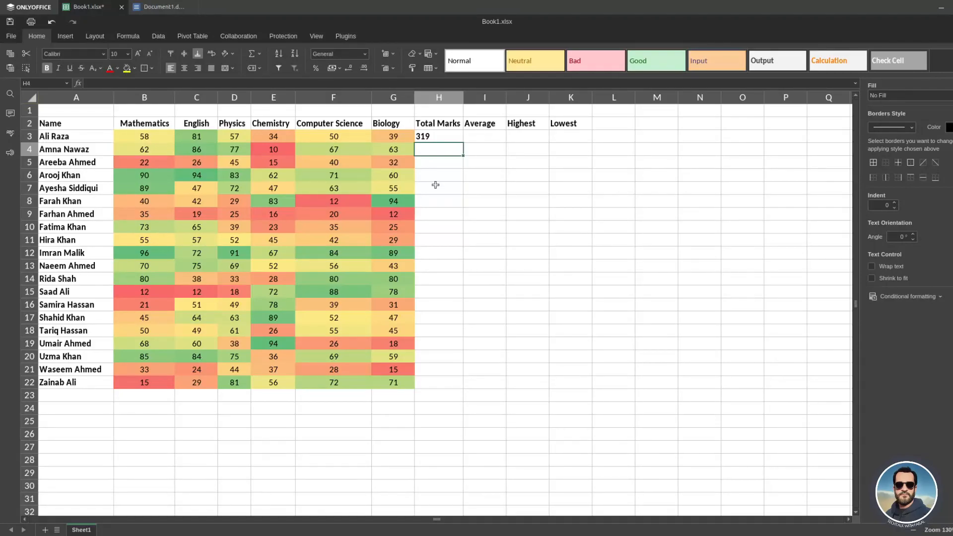
Total the second student's marks in H4 with a SUM formula over the range B4:G4
type("=sum")
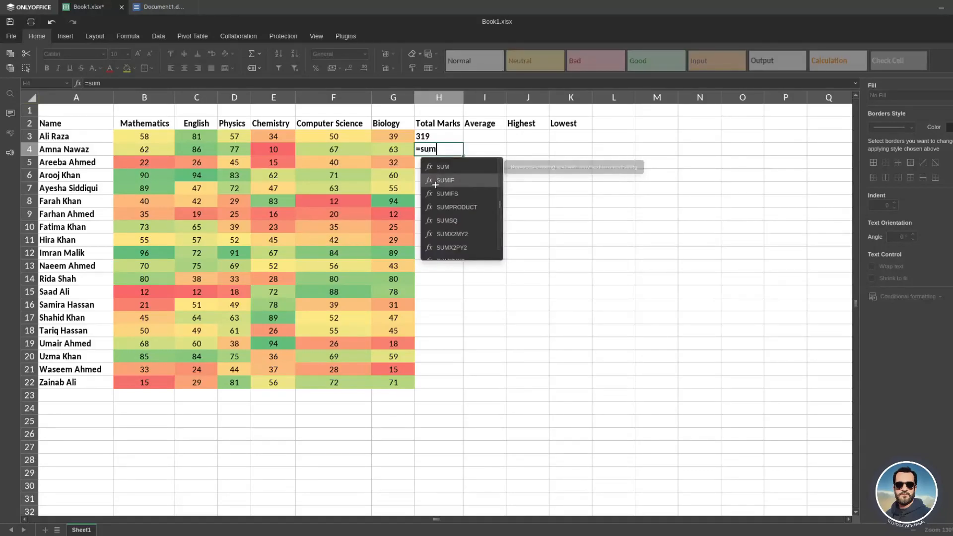
type("(")
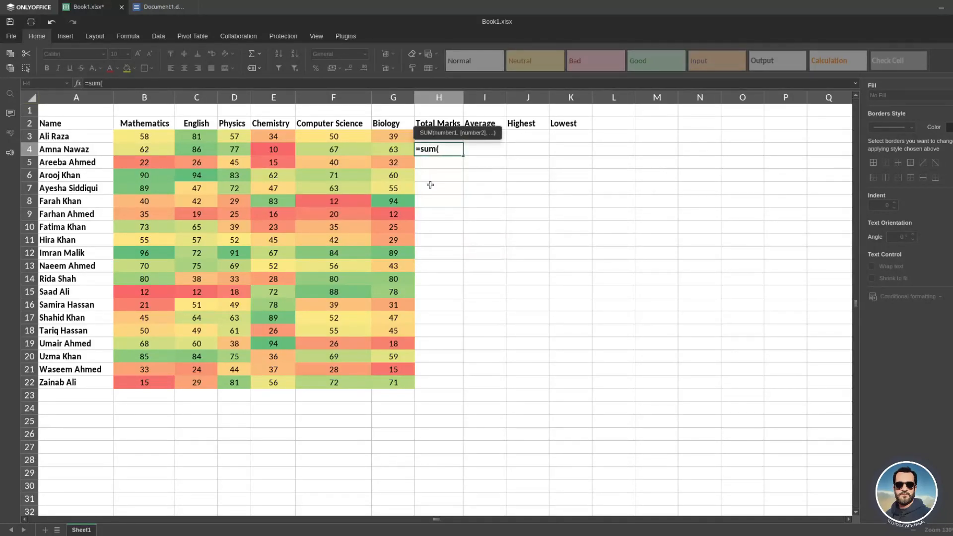
left_click_drag(141, 149, 389, 145)
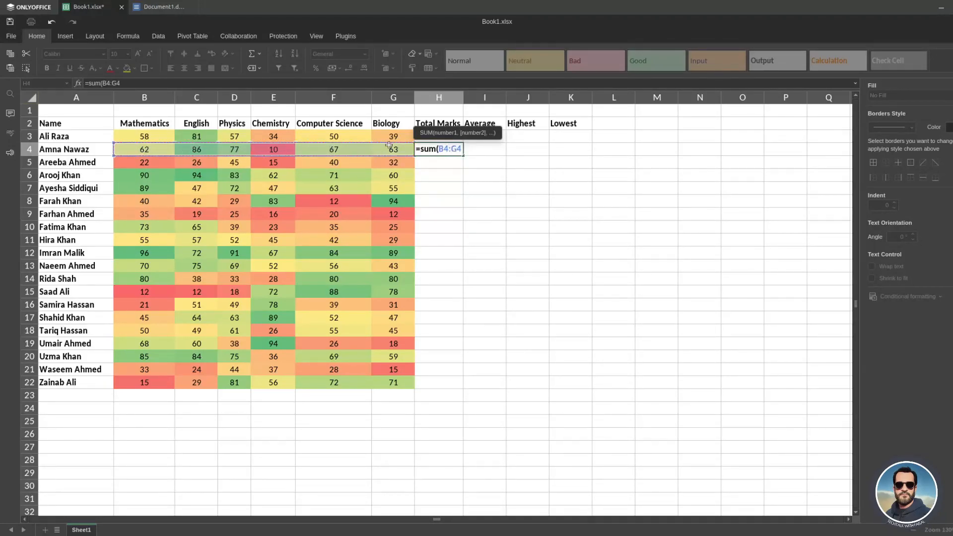
key("Return")
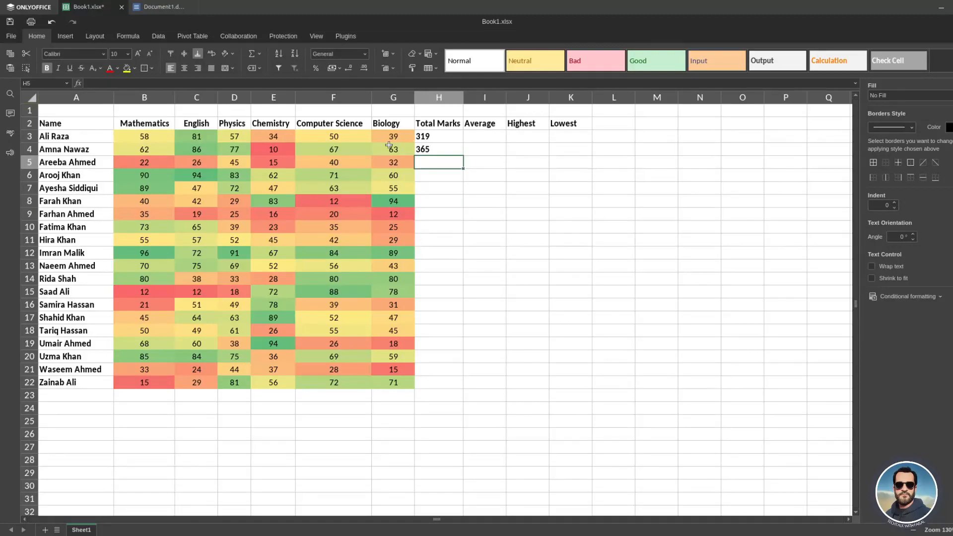
Try a SUM formula in H5 over the scattered cells B7, C6, D7, E7, F13 and D16, and undo it
type("=s")
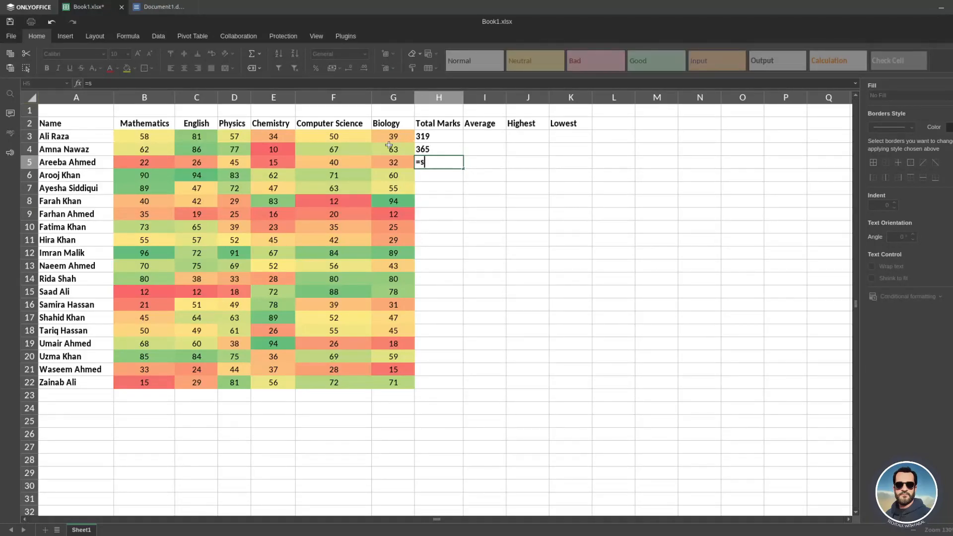
type("um(")
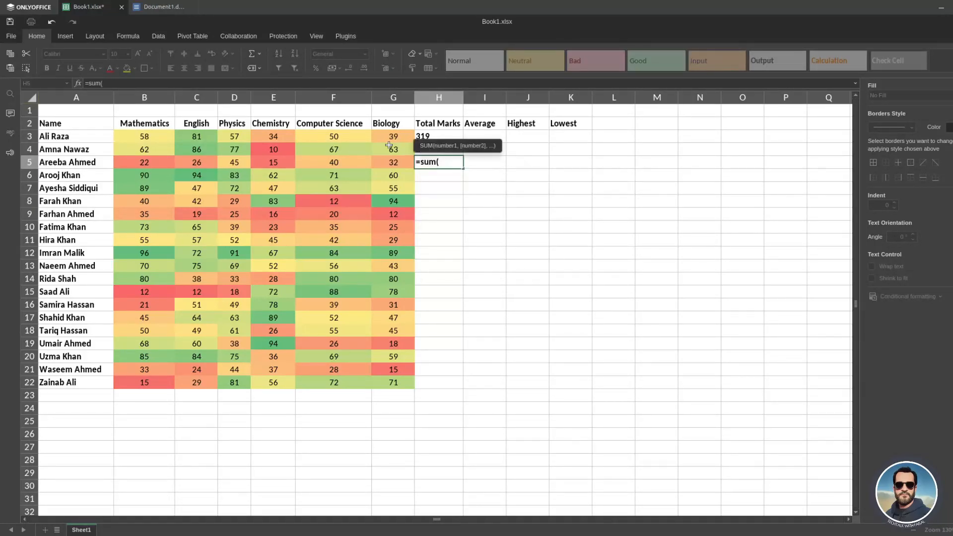
left_click(149, 189, "ctrl")
left_click(200, 175, "ctrl")
left_click(248, 189, "ctrl")
left_click(272, 188, "ctrl")
left_click(338, 266, "ctrl")
left_click(234, 305, "ctrl")
key("Return")
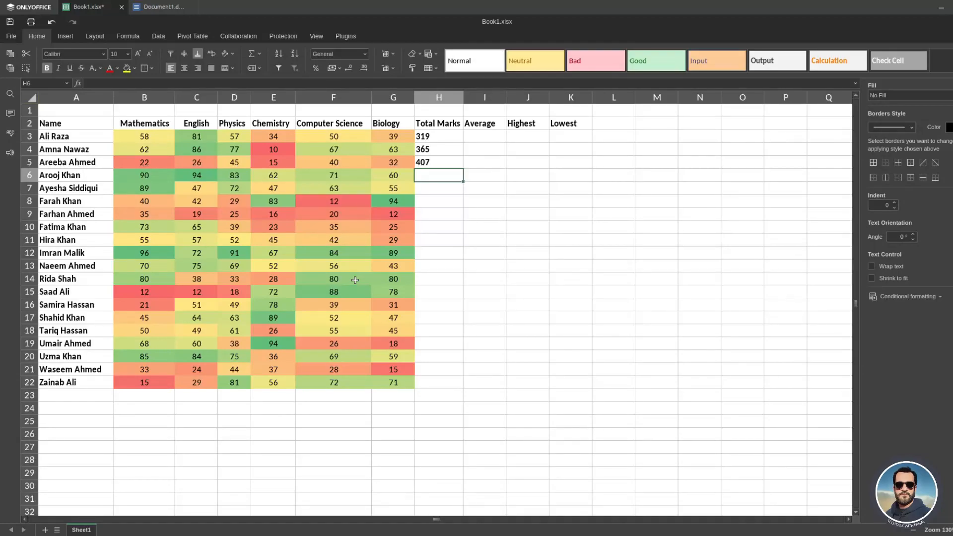
key("ctrl+z")
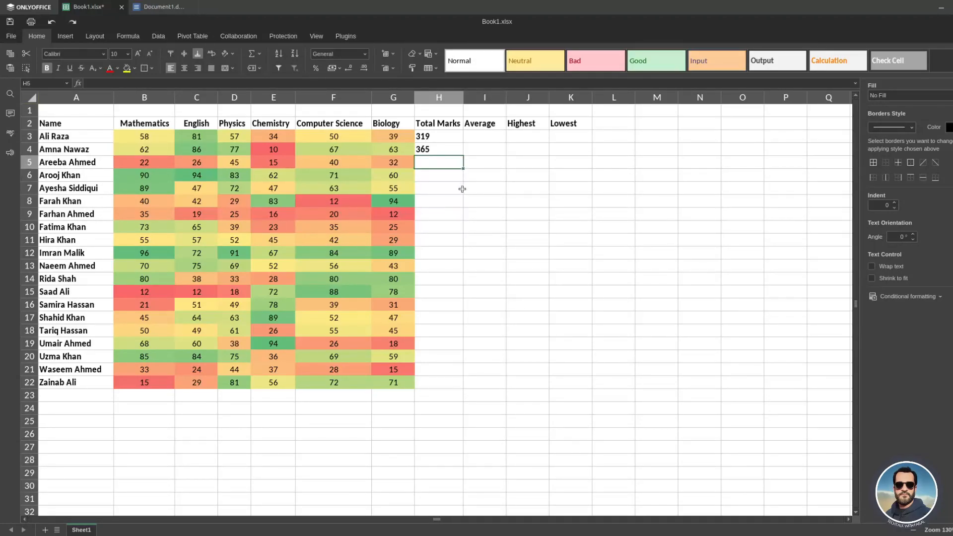
Fill the last Biology mark in G22 down to G25
left_click(80, 385)
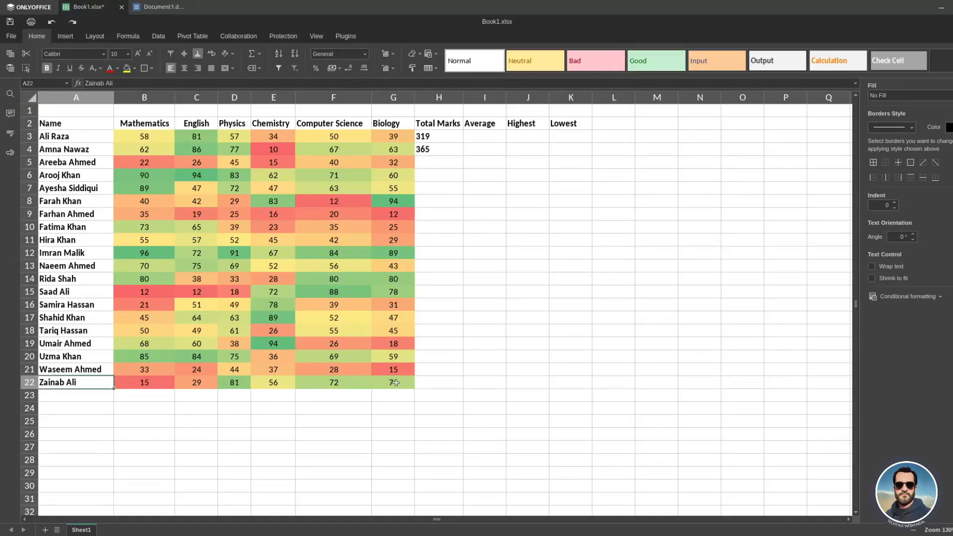
left_click(396, 383)
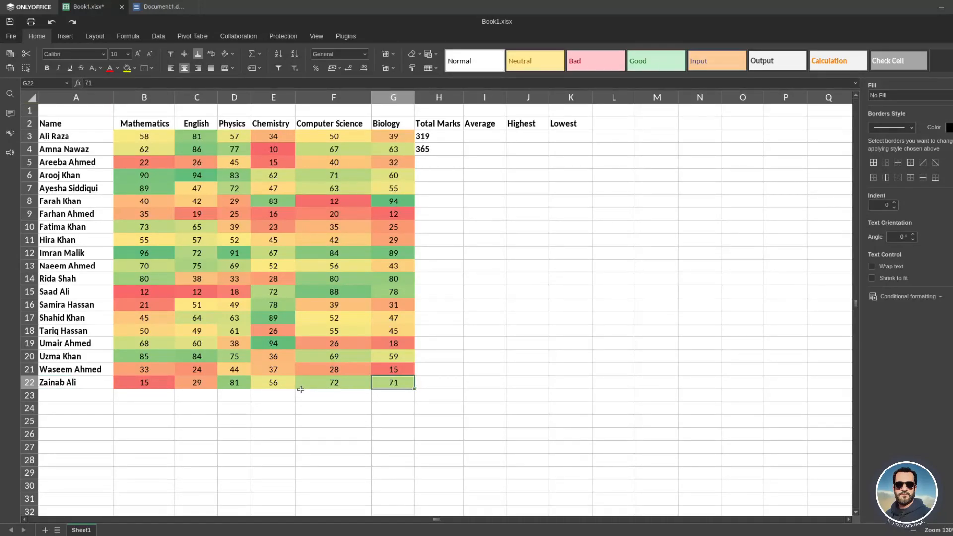
left_click_drag(415, 390, 415, 428)
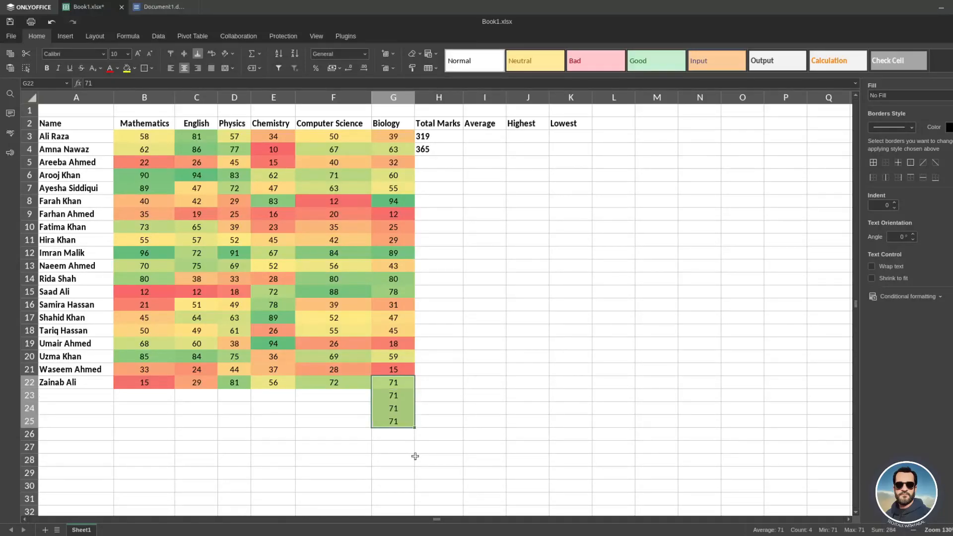
Fill the last student's name in A22 down to A25
left_click(88, 387)
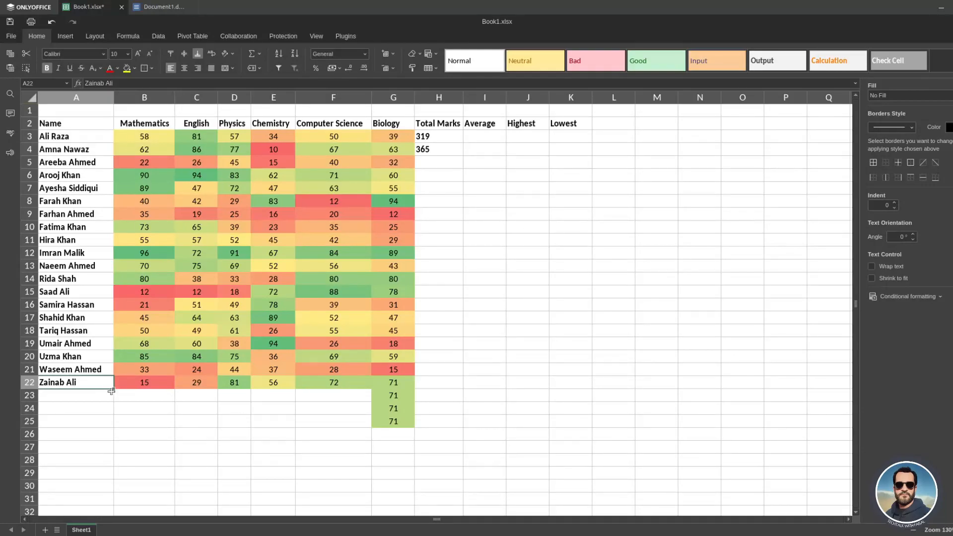
mouse_move(113, 392)
left_mouse_down()
mouse_move(111, 421)
mouse_move(99, 381)
left_mouse_up()
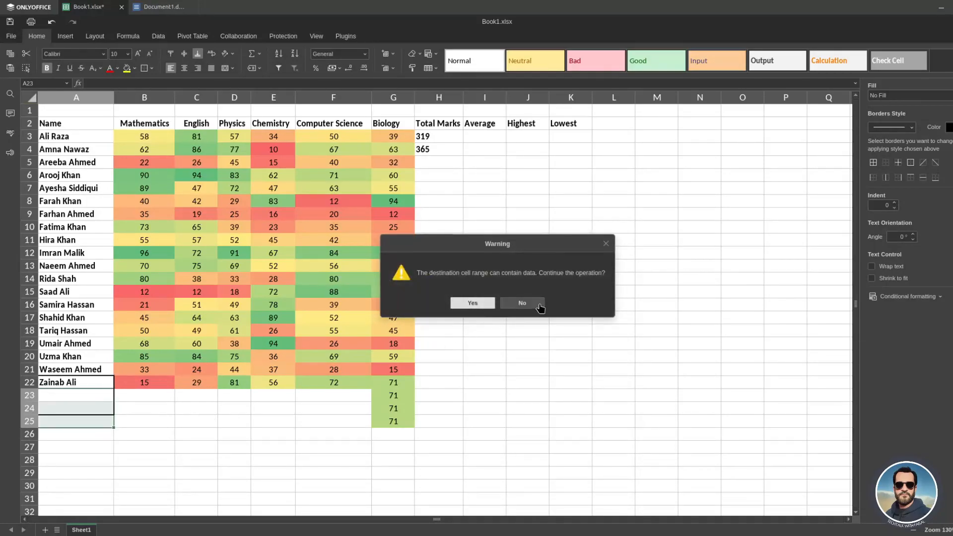
left_click(540, 308)
left_click(92, 382)
left_click_drag(113, 389, 117, 426)
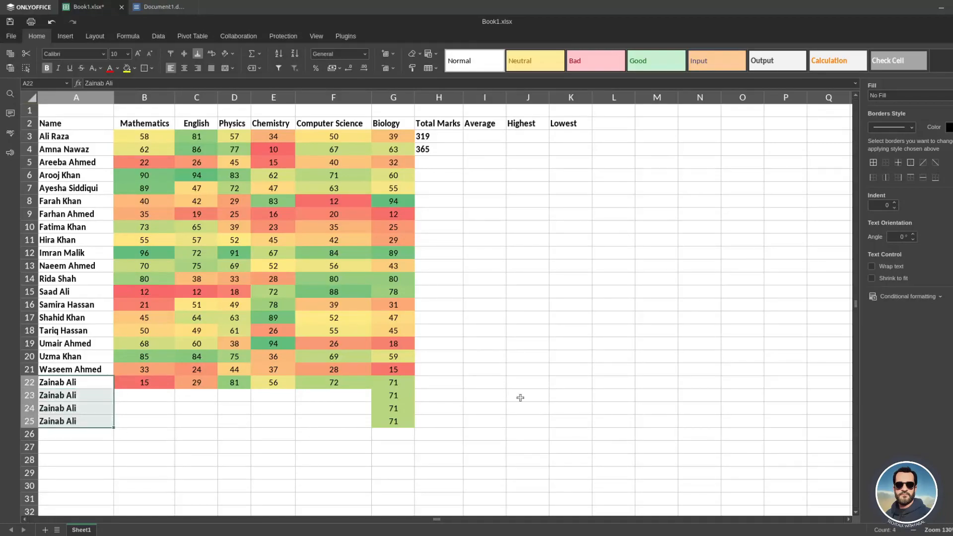
Enter the sample series 2, 4 and 6 in cells L13, L14 and L15
left_click(627, 292)
left_click(625, 261)
type("2")
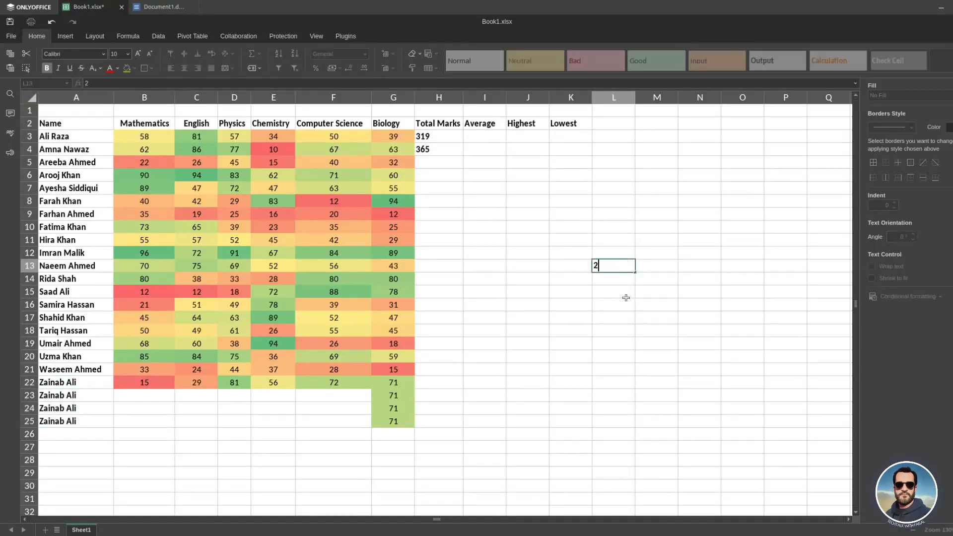
key("Return")
type("4")
key("Return")
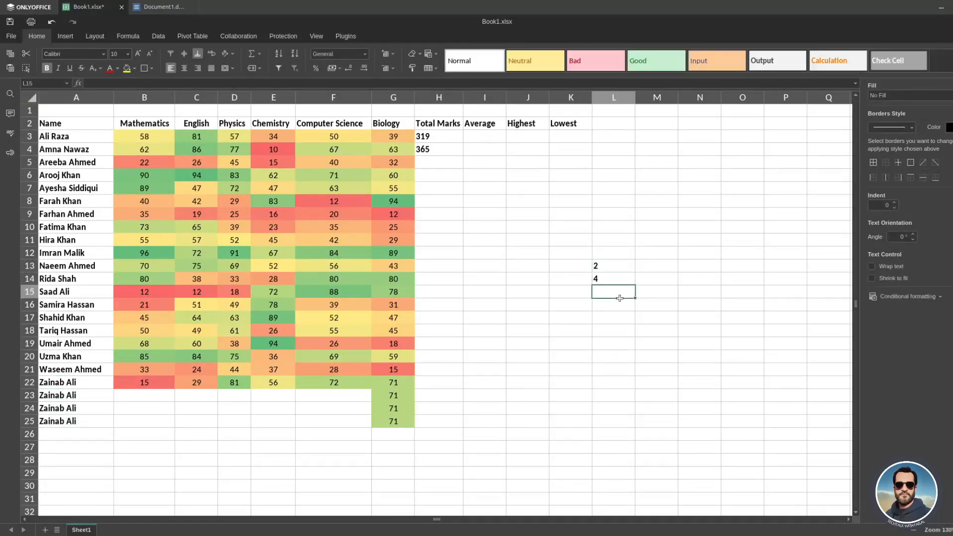
type("6")
Extend the number series in L13:L15 down to L24 with autofill
left_click(620, 267)
left_click_drag(620, 268, 618, 292)
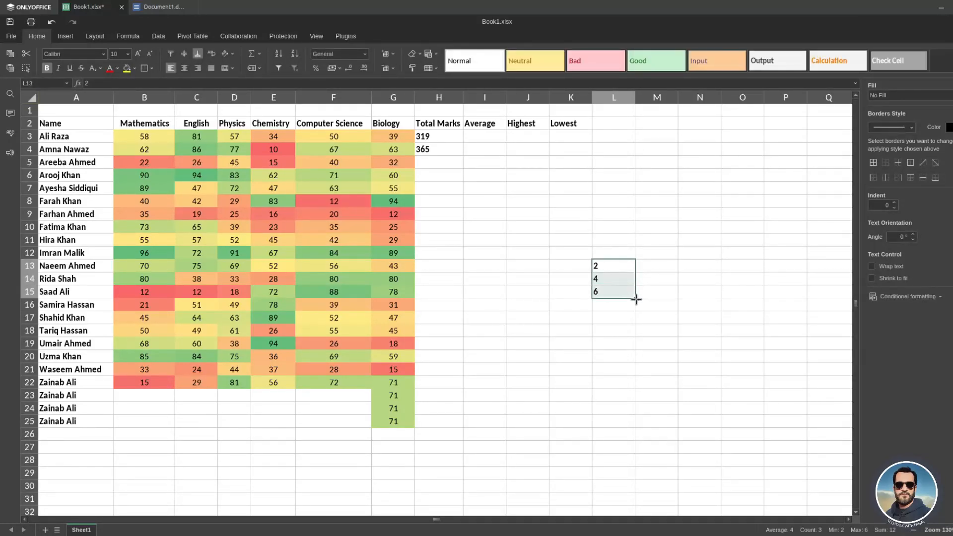
left_click_drag(636, 298, 637, 415)
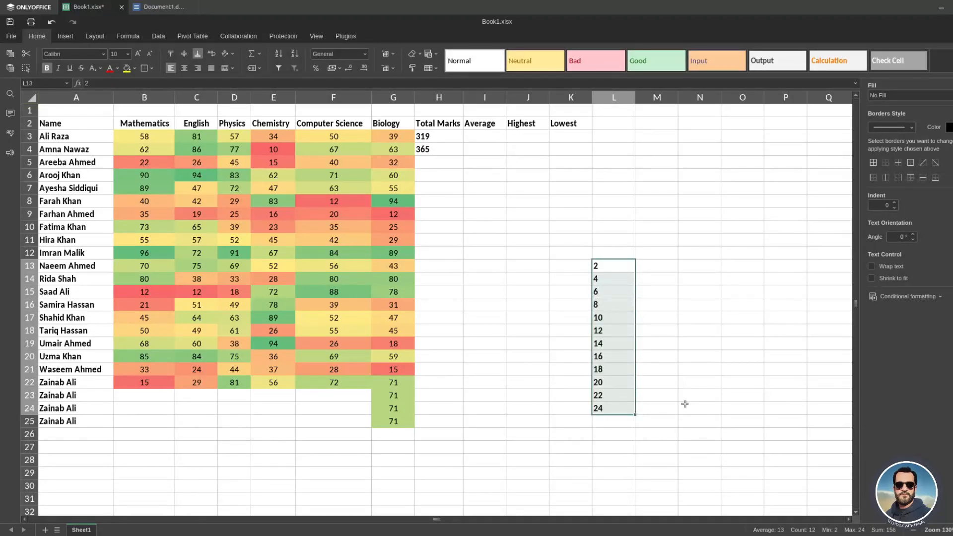
Fill the Total Marks formula from H4 down to H22 for the remaining students
left_click(481, 327)
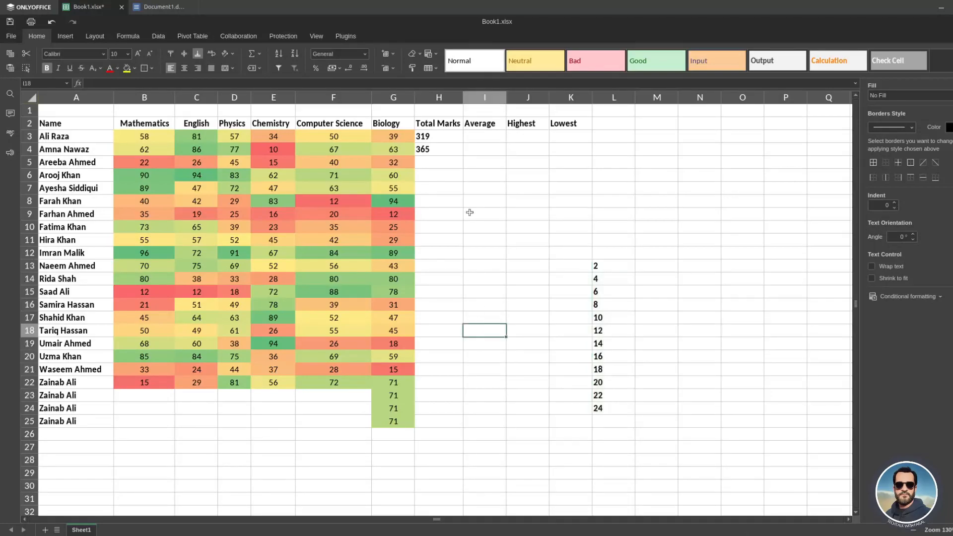
left_click(433, 152)
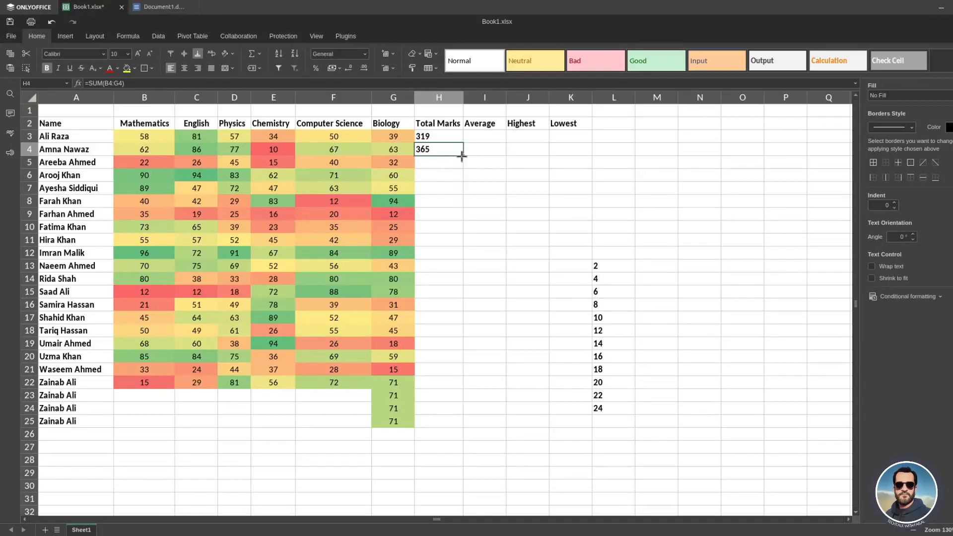
left_click_drag(461, 156, 459, 385)
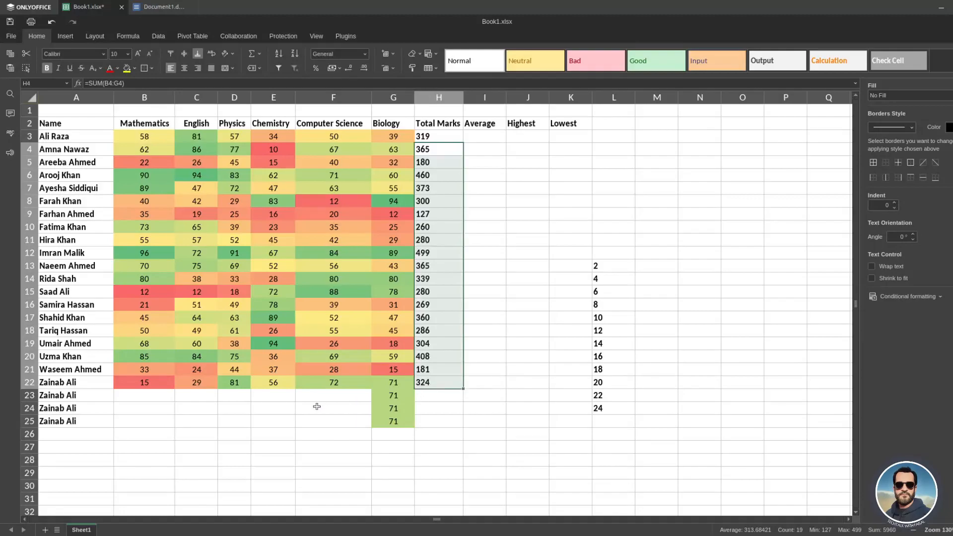
Enter an AVERAGE formula over B3:G3 in cell I3 for the first student's average mark
left_click(483, 136)
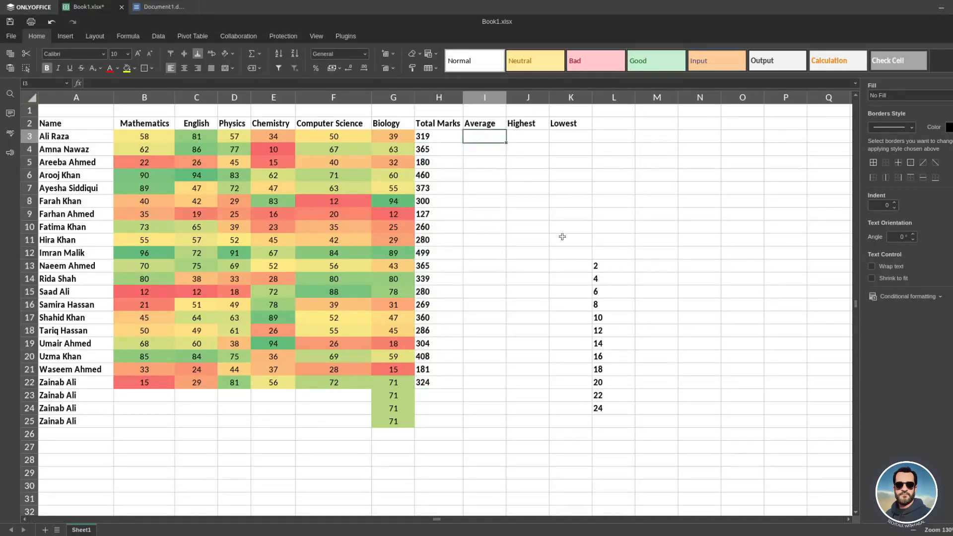
type("=")
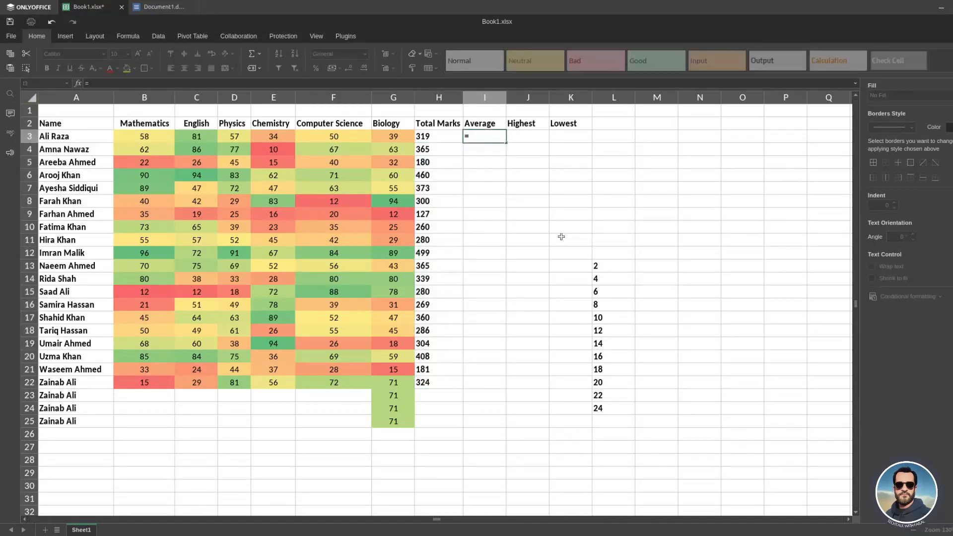
type("a")
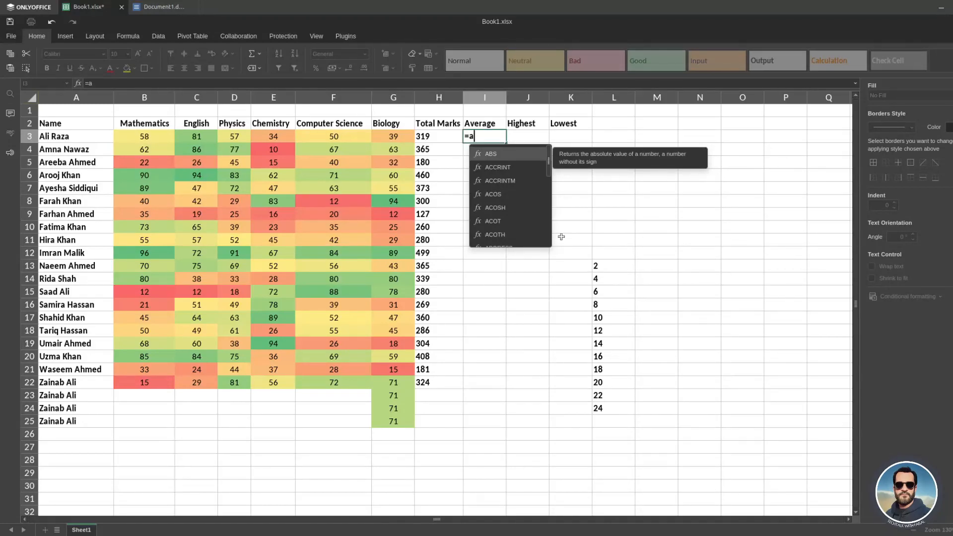
type("v")
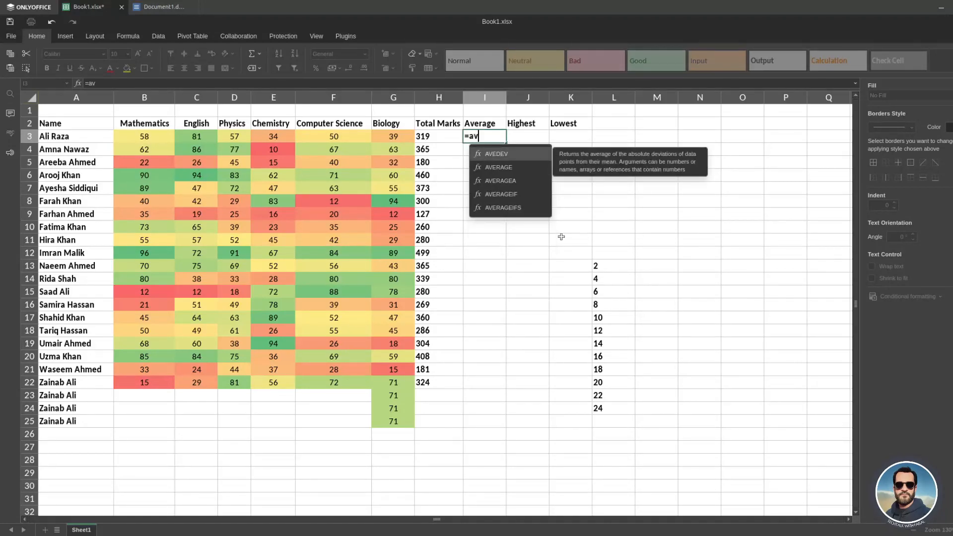
double_click(501, 168)
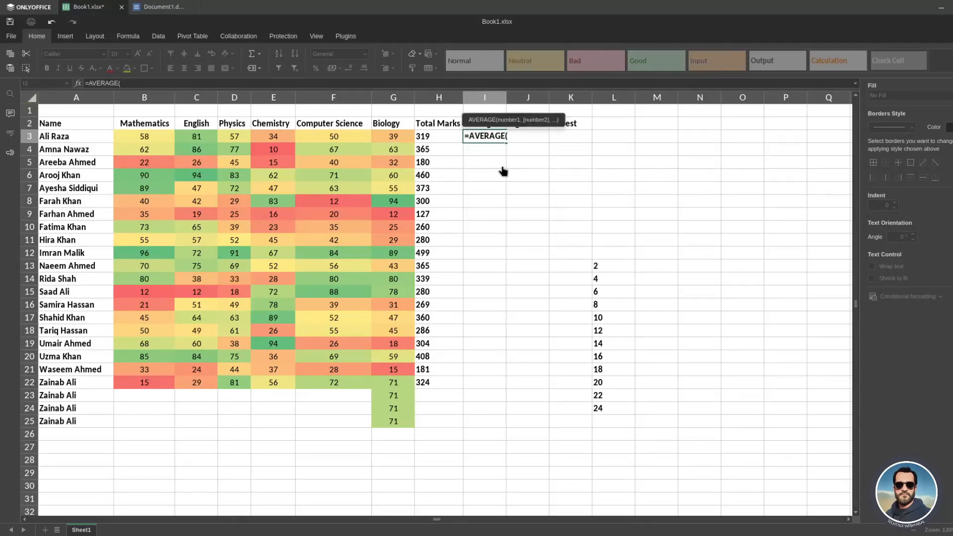
left_click(138, 137)
left_click_drag(156, 137, 387, 140)
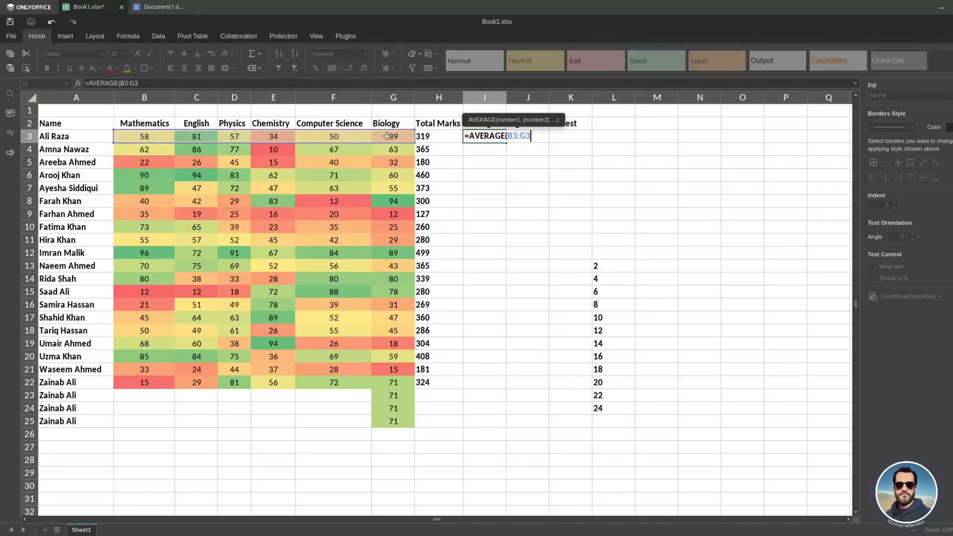
key("Return")
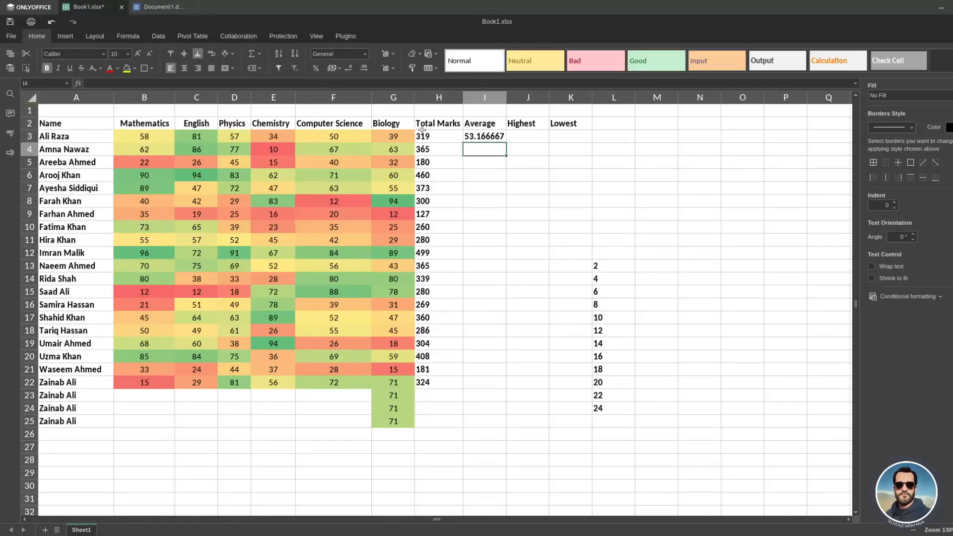
Enter a MAX formula over B3:G3 in cell J3 for the first student's highest mark
left_click(525, 136)
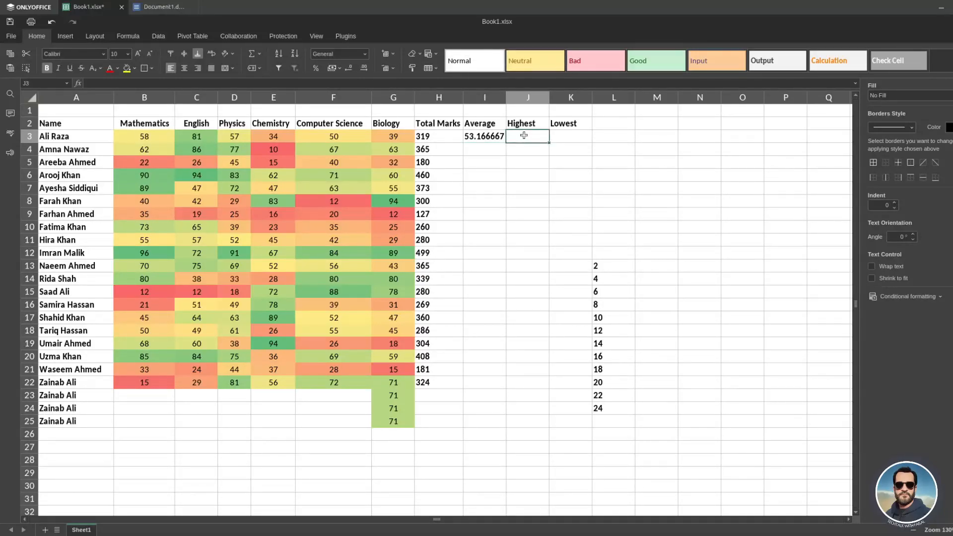
type("=")
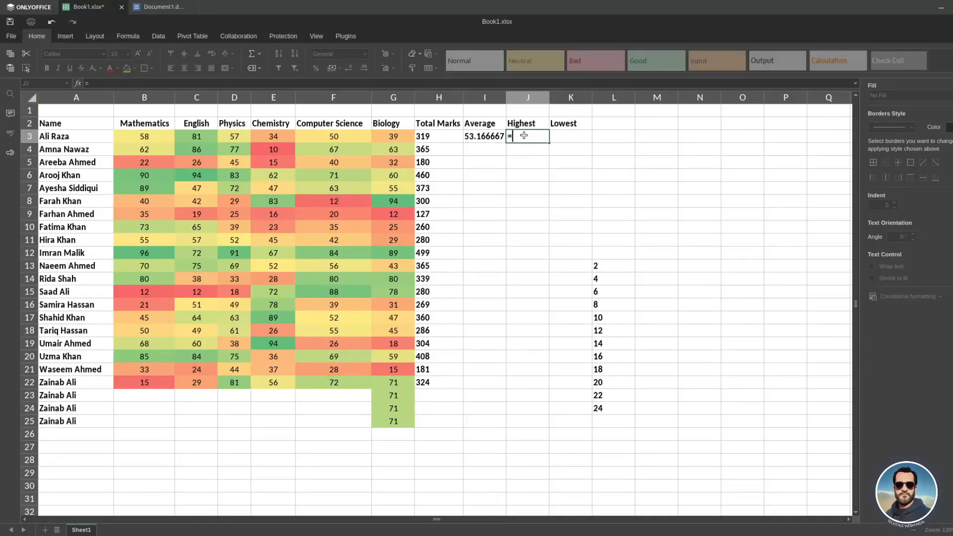
type("ma")
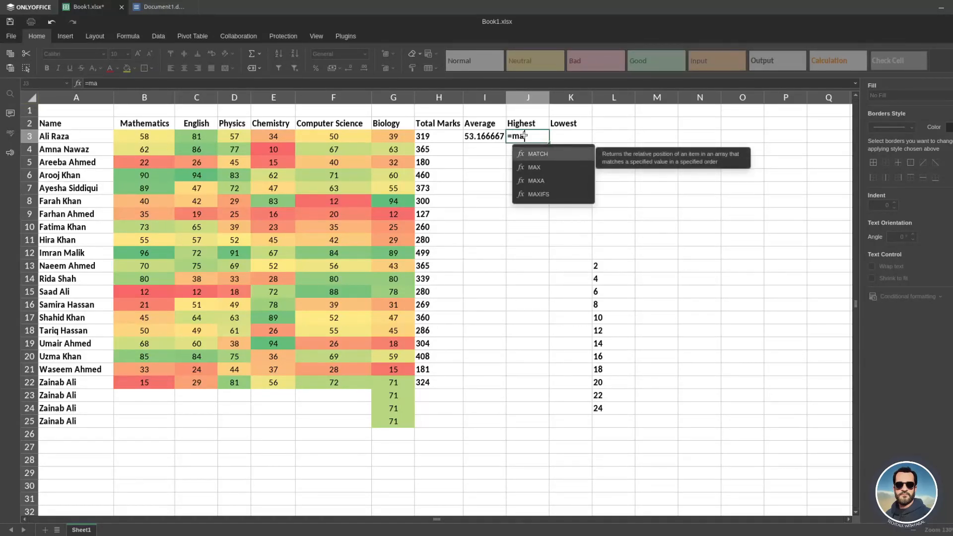
type("x(")
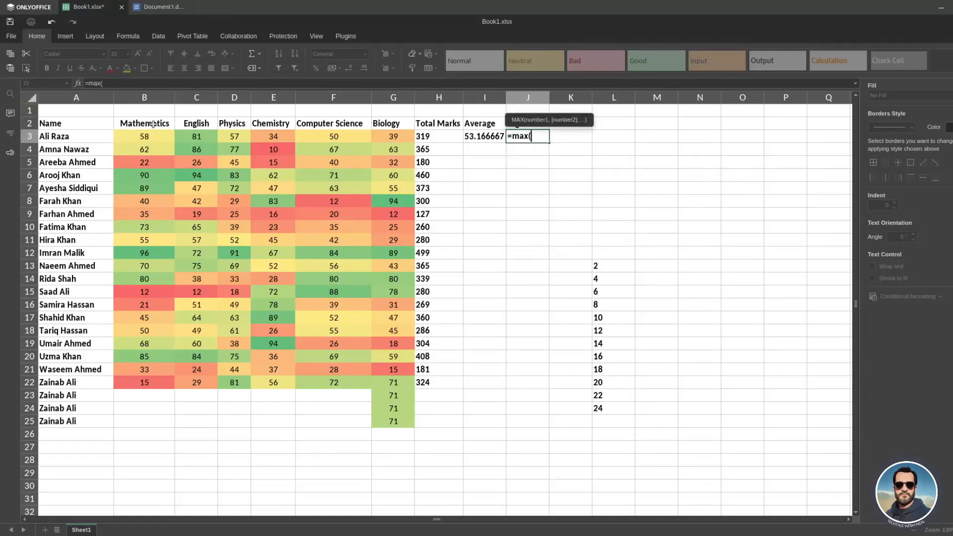
left_click_drag(135, 138, 399, 137)
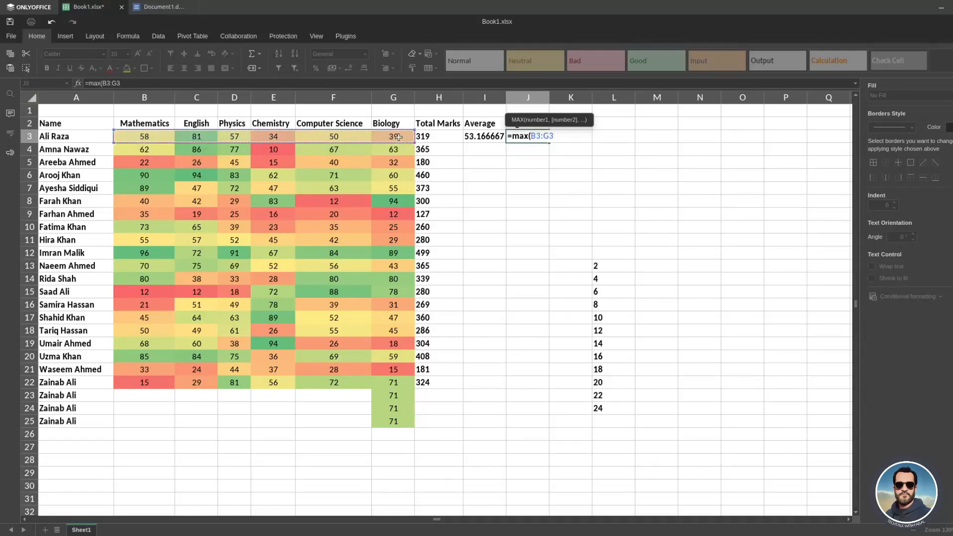
key("Return")
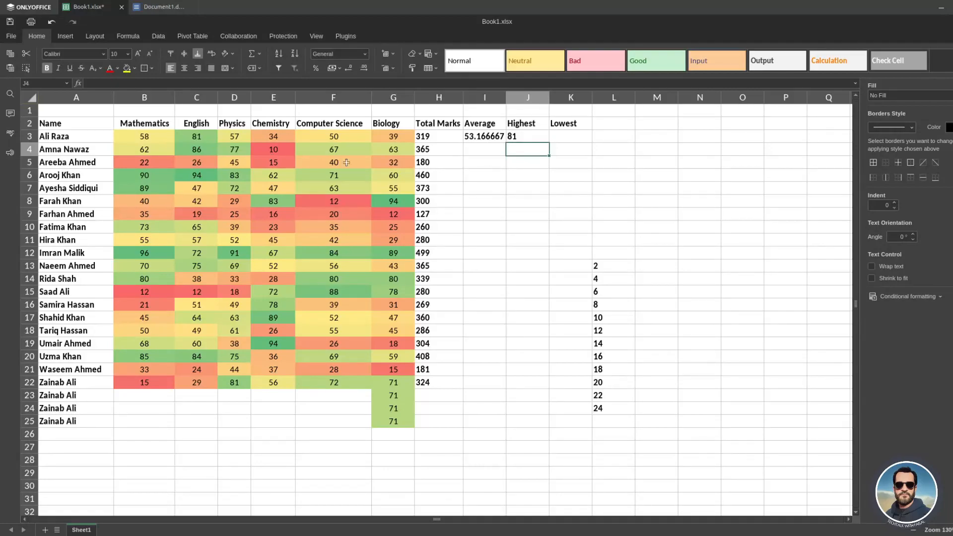
left_click(536, 136)
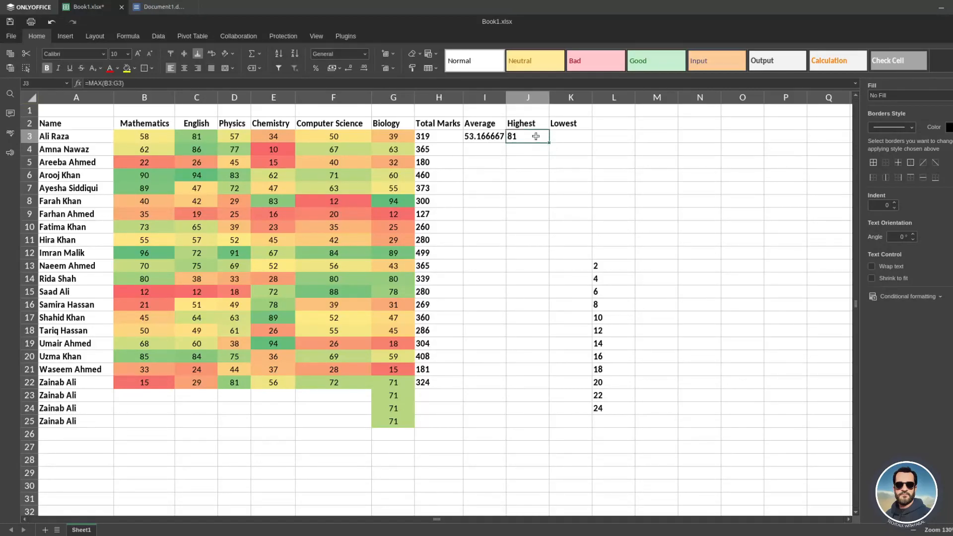
Enter a MIN formula over B3:G3 in cell K3 for the first student's lowest mark
left_click(571, 138)
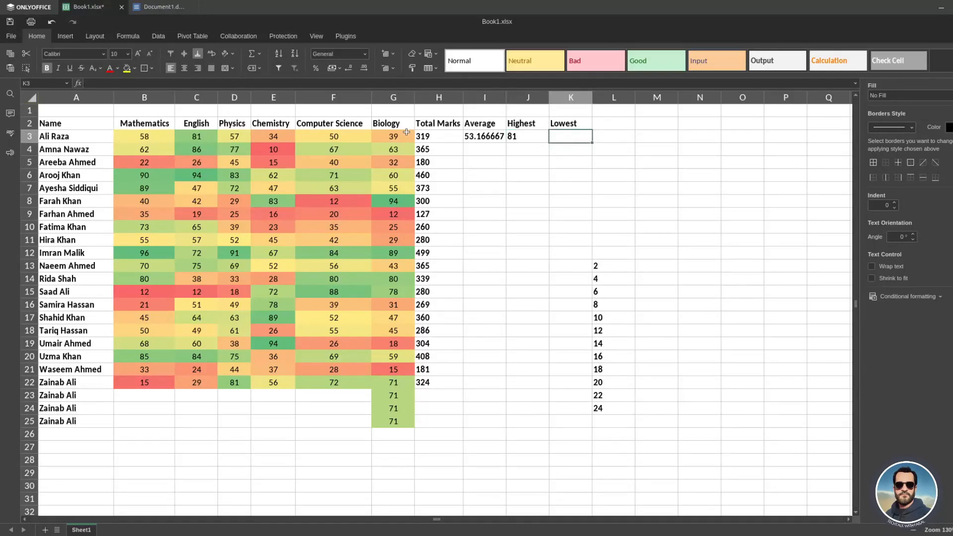
type("=")
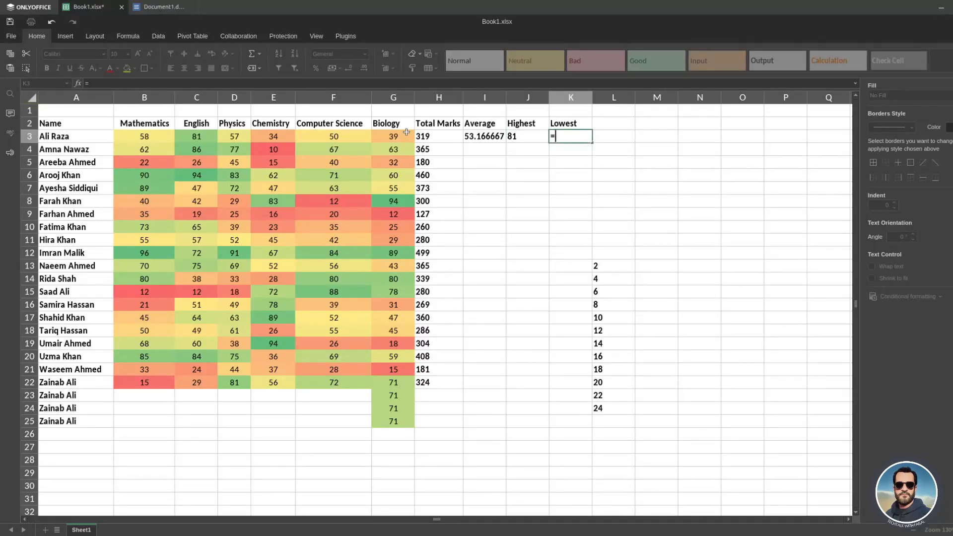
type("min")
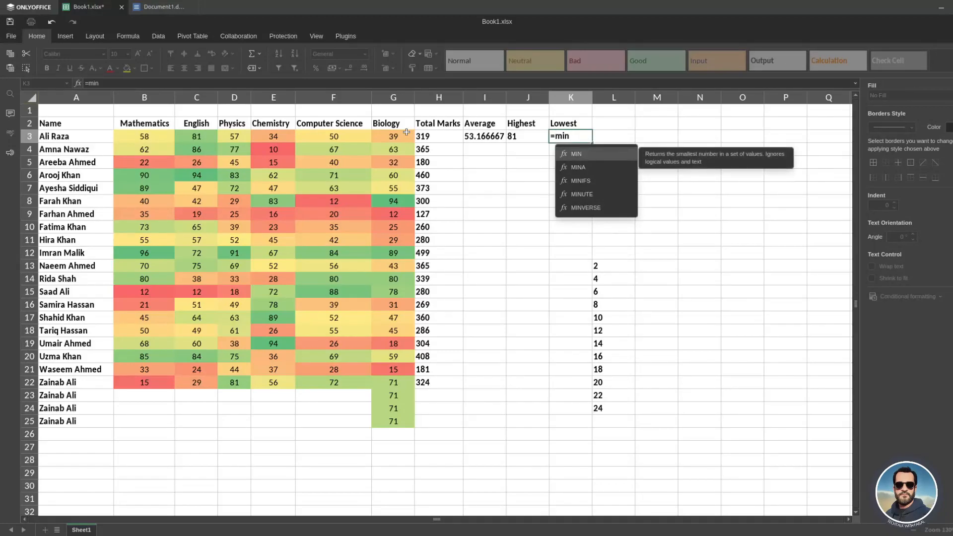
double_click(603, 158)
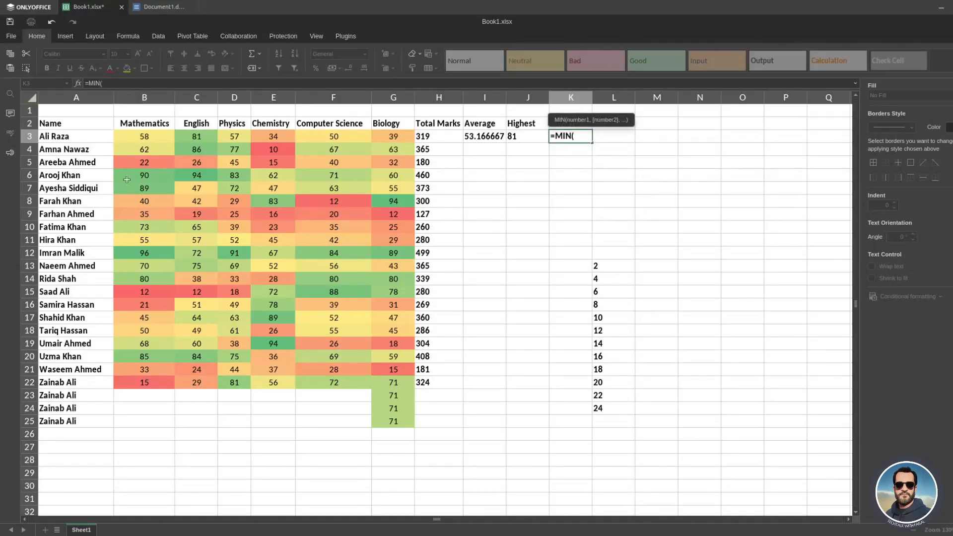
left_click_drag(130, 141, 389, 141)
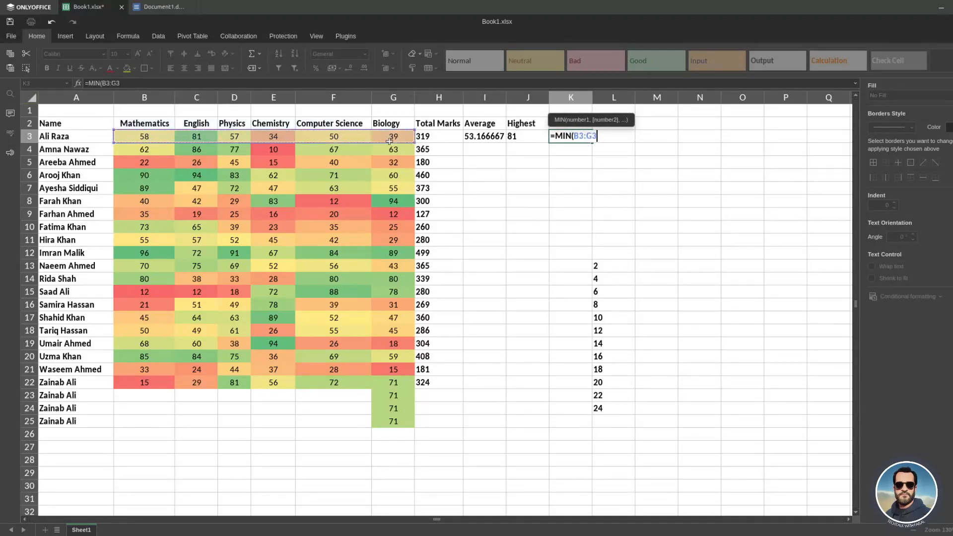
key("Return")
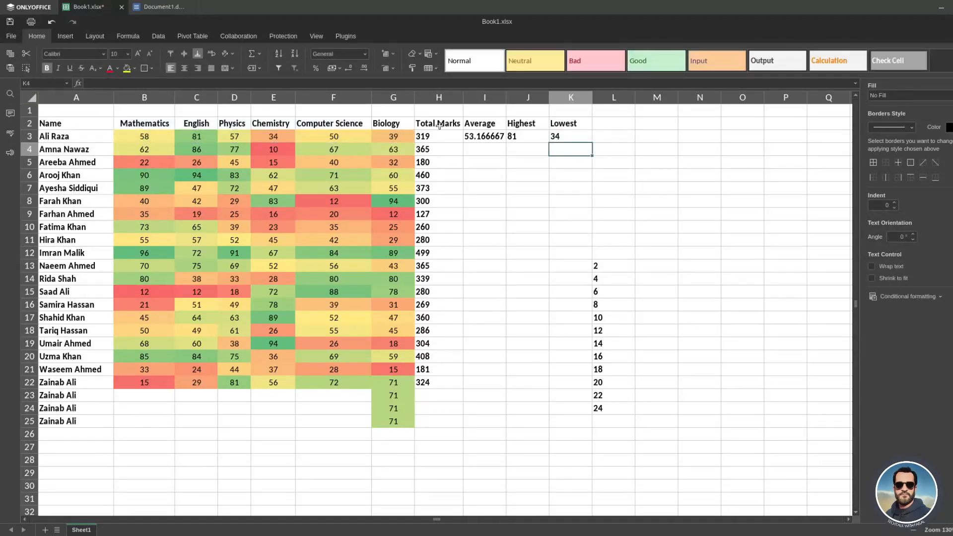
Fill the Average, Highest and Lowest formulas in I3, J3 and K3 down to row 22 for the remaining students
left_click(494, 135)
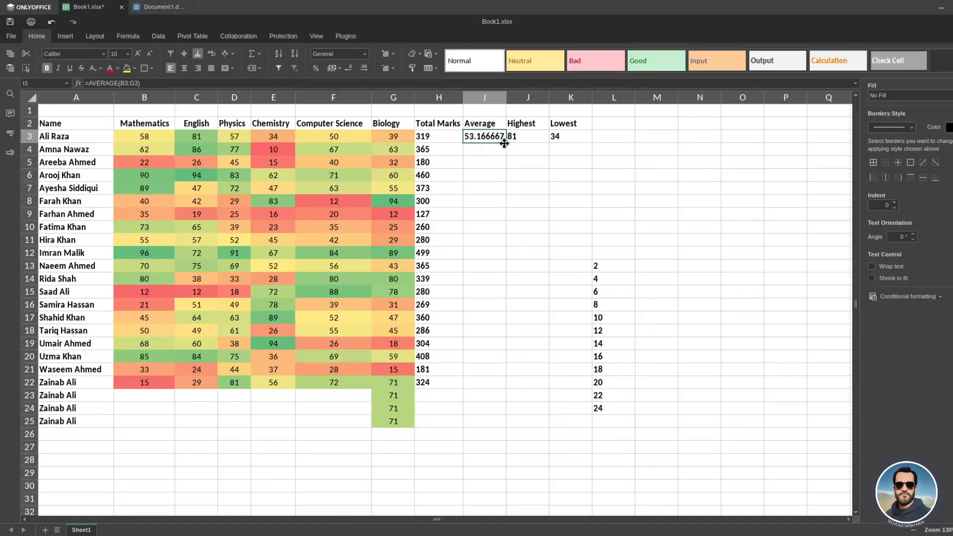
left_click_drag(507, 144, 493, 388)
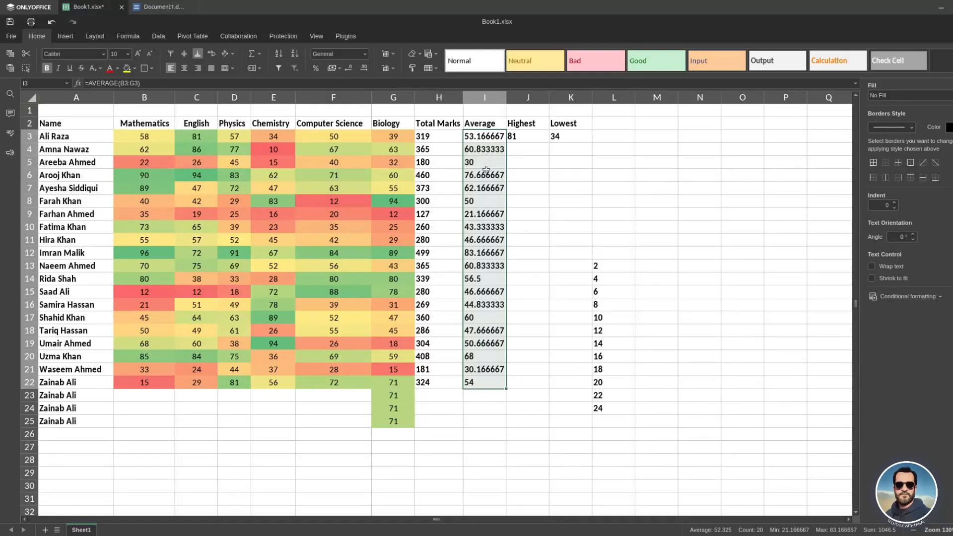
left_click(531, 136)
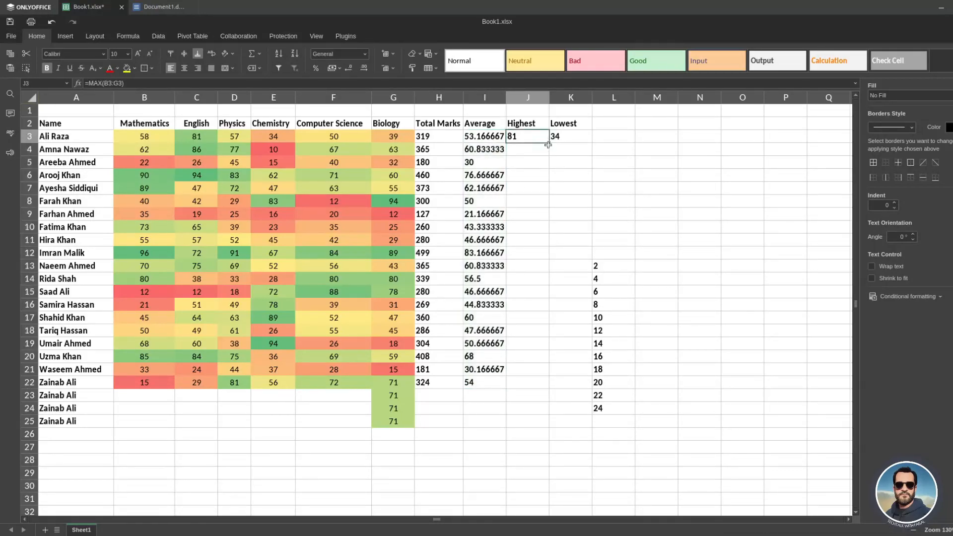
left_click_drag(548, 143, 549, 387)
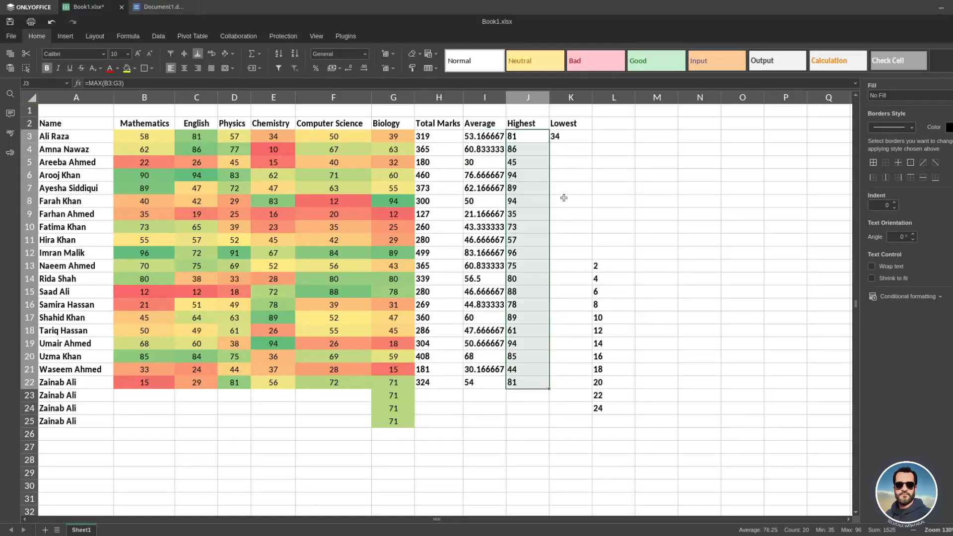
left_click(571, 136)
left_click_drag(592, 143, 579, 389)
Delete the sample number series in column L
left_click_drag(605, 258, 605, 405)
key("Delete")
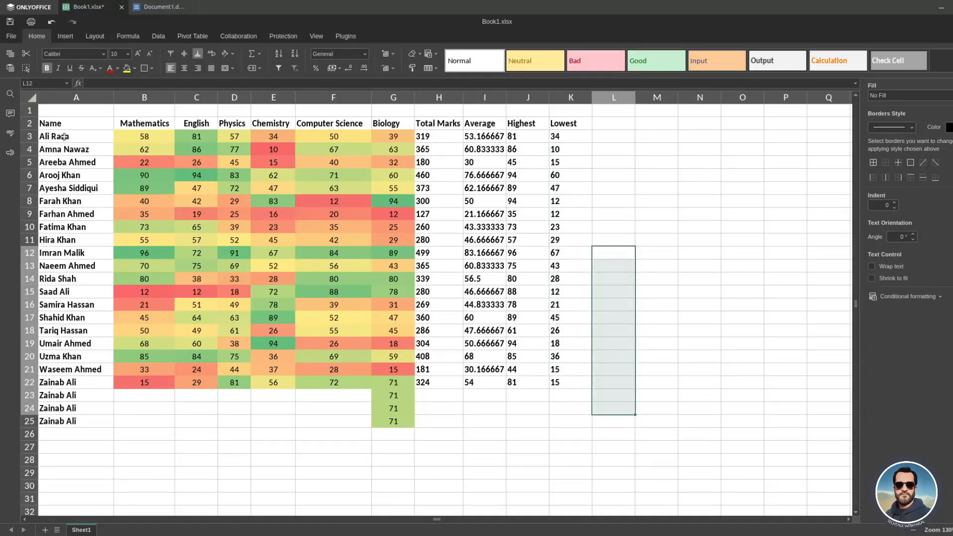
Sort the student names in A3:A22 in ascending order, expanding the sort to include the adjacent data
left_click_drag(65, 136, 93, 371)
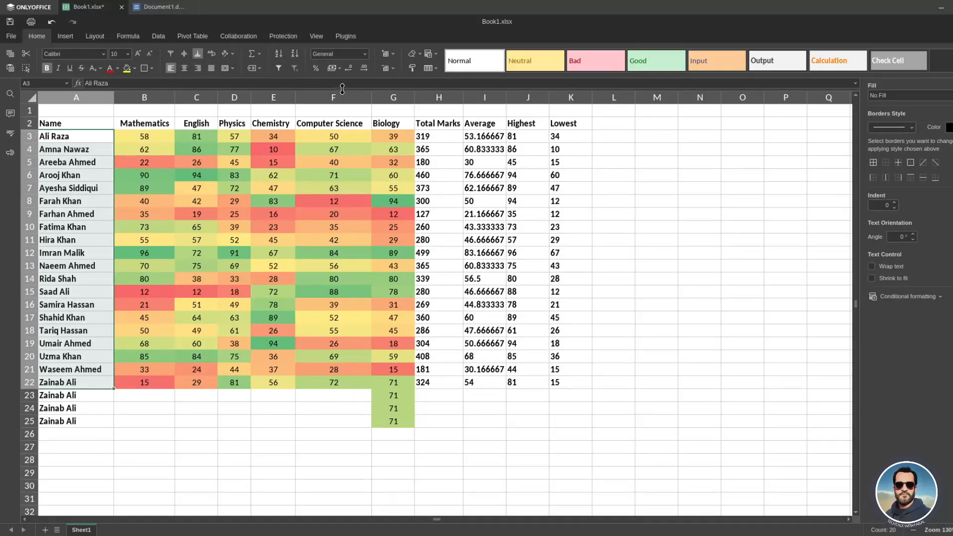
left_click(280, 54)
left_click(280, 56)
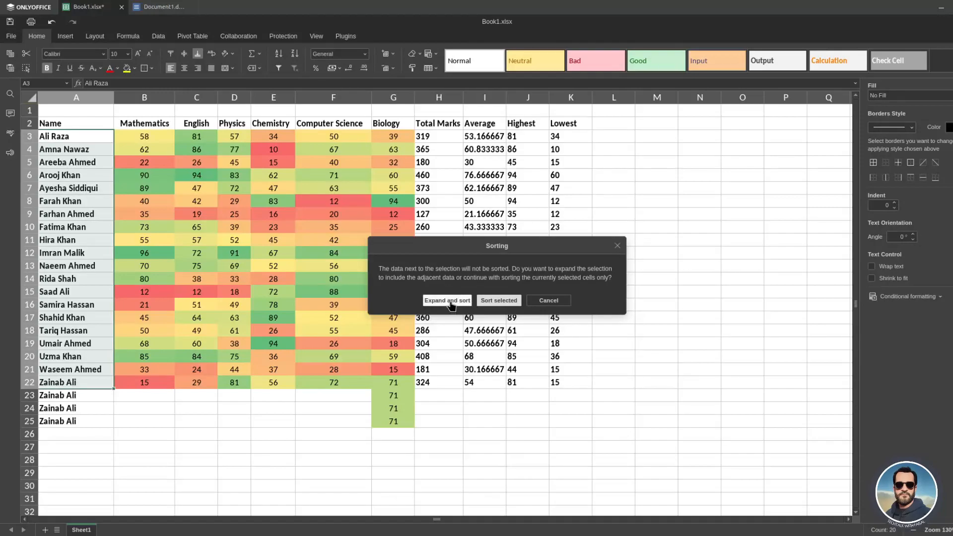
left_click(449, 301)
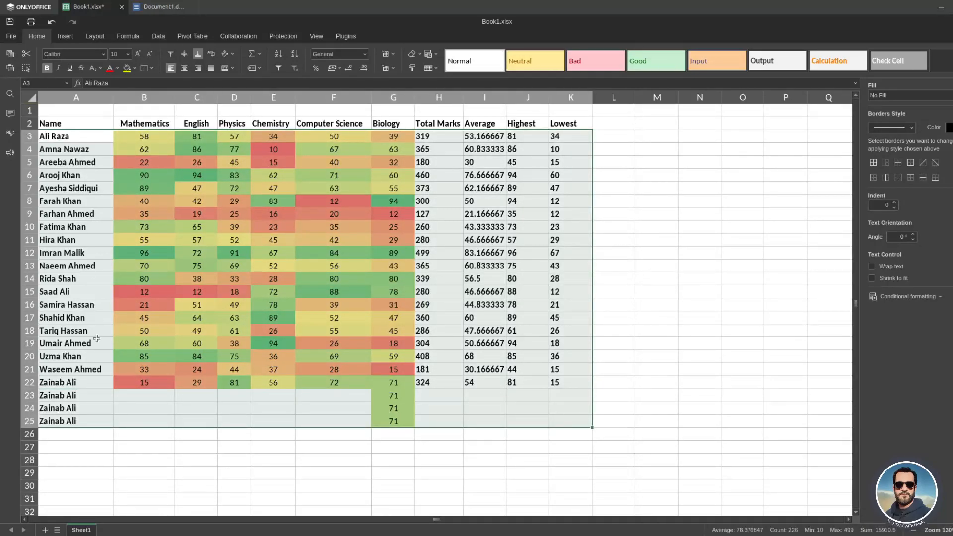
left_click(113, 436)
Sort only the selected student names in A3:A22 in ascending order, without expanding to the adjacent data
left_click_drag(70, 136, 99, 381)
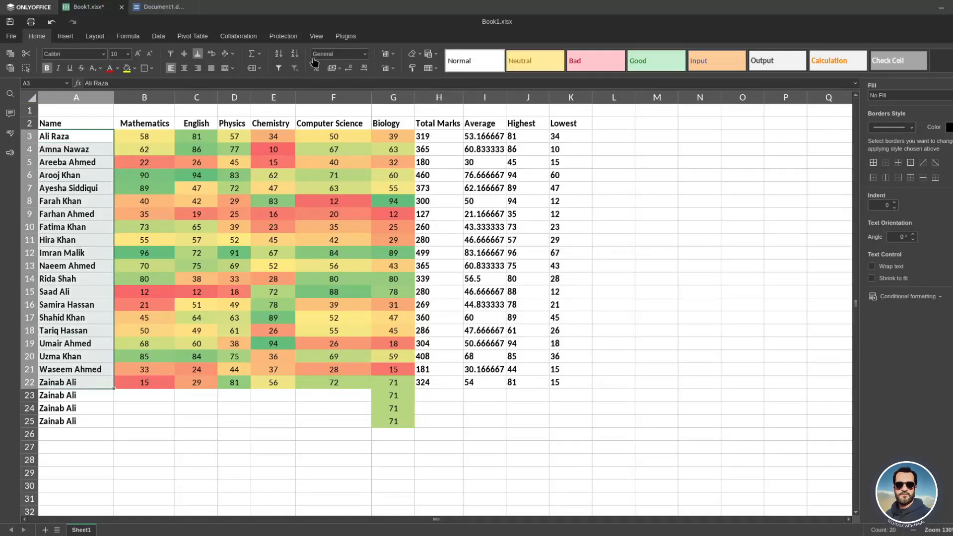
left_click(279, 59)
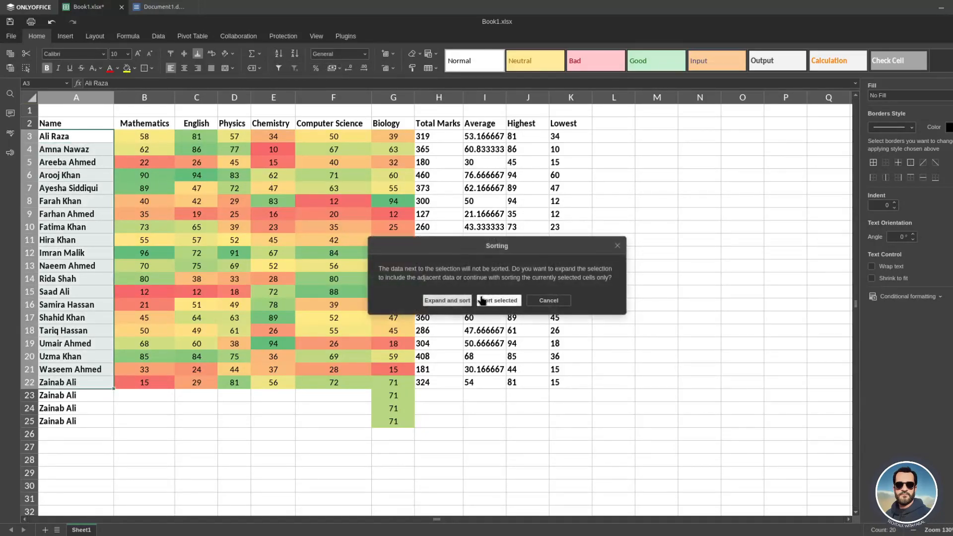
left_click(494, 305)
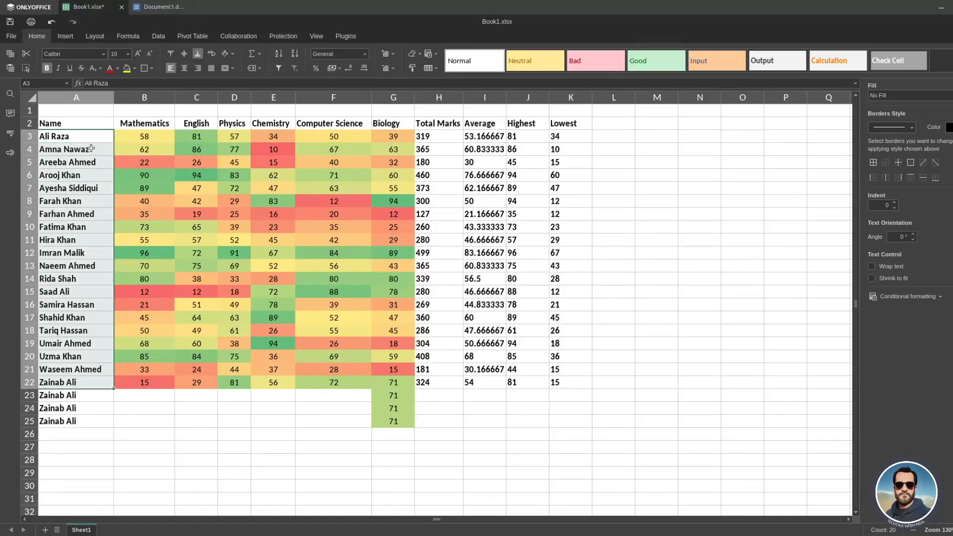
left_click(56, 210)
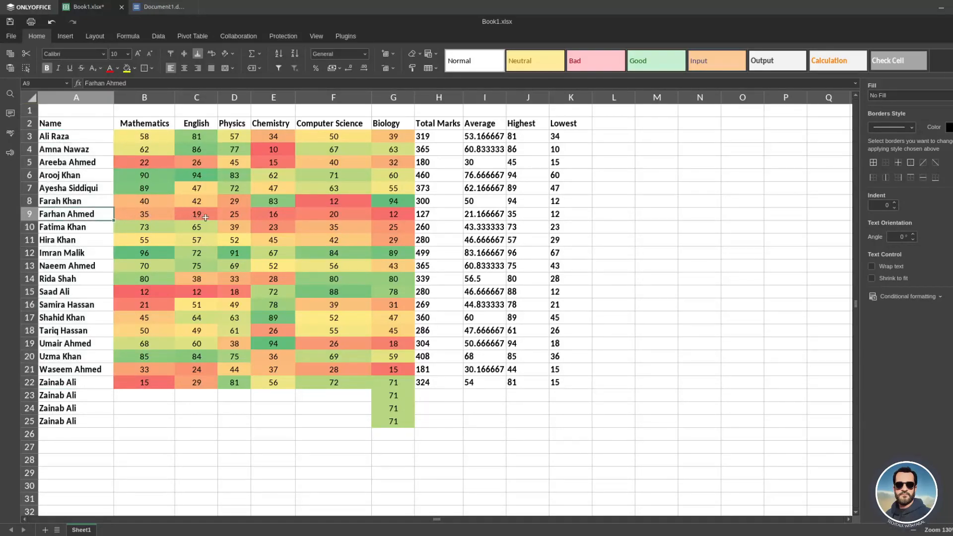
Delete the duplicate student names in A23:A25 and the extra Biology marks in G23:G25
left_click_drag(58, 393, 64, 421)
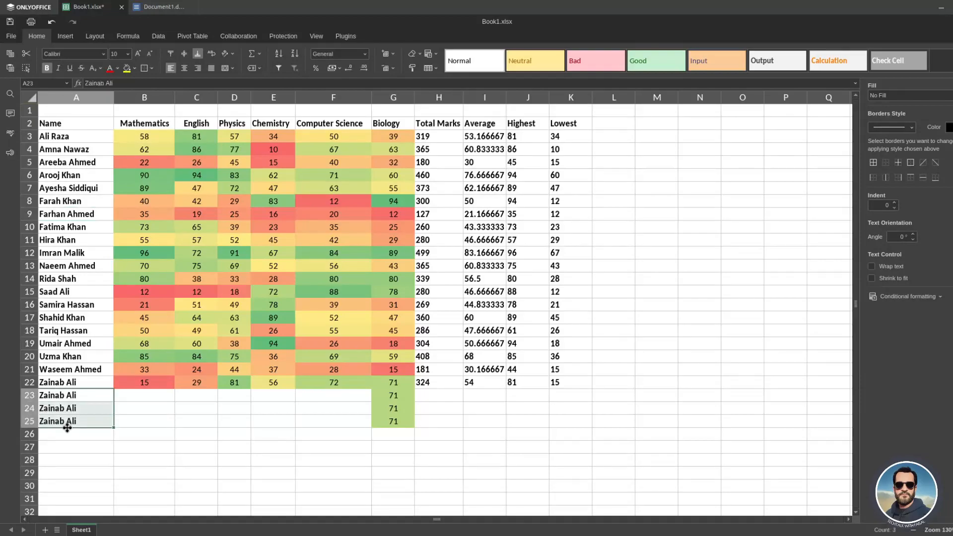
key("Delete")
left_click_drag(385, 393, 393, 423)
key("Delete")
left_click(309, 417)
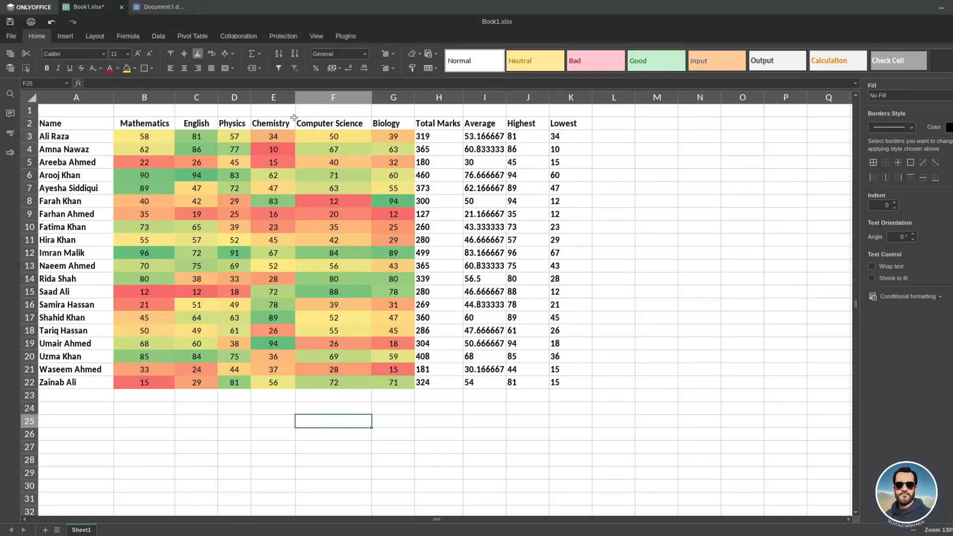
Add a filter to the student names in A3:A22 and keep only the first two names in its list selected
left_click_drag(77, 130, 79, 379)
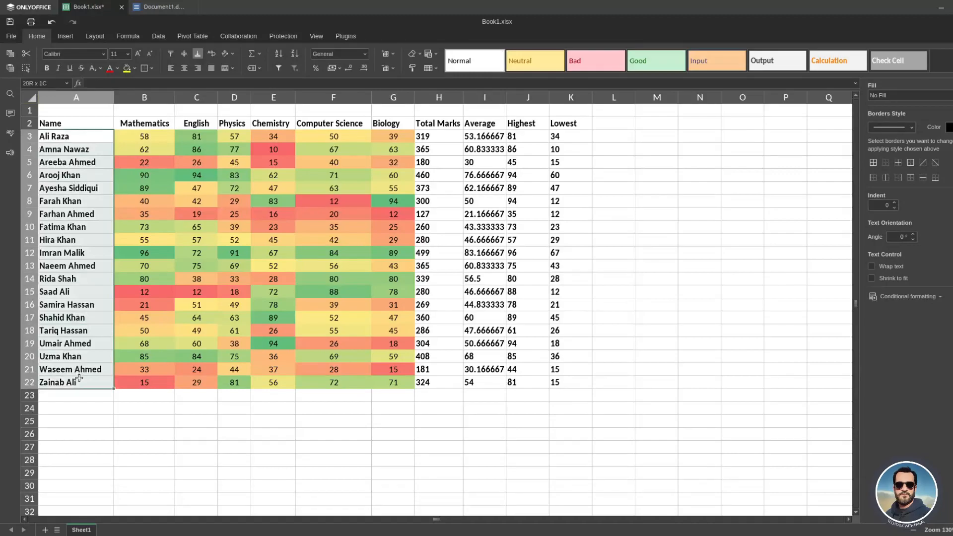
left_click(278, 68)
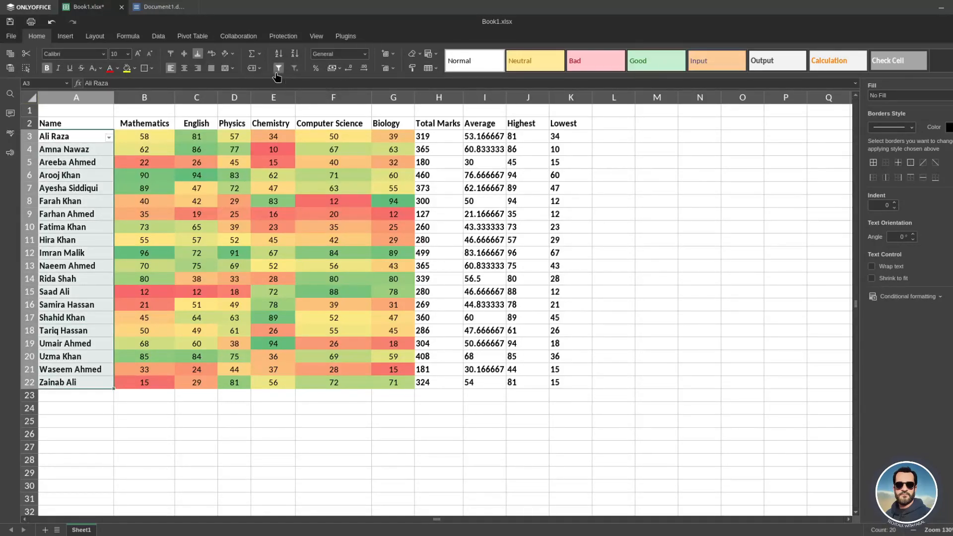
left_click(108, 139)
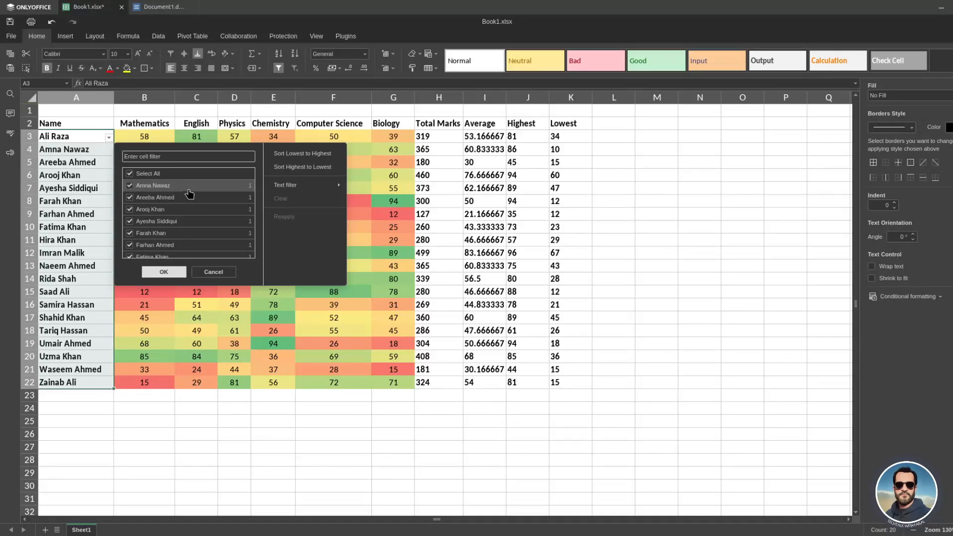
left_click(129, 185)
left_click(130, 197)
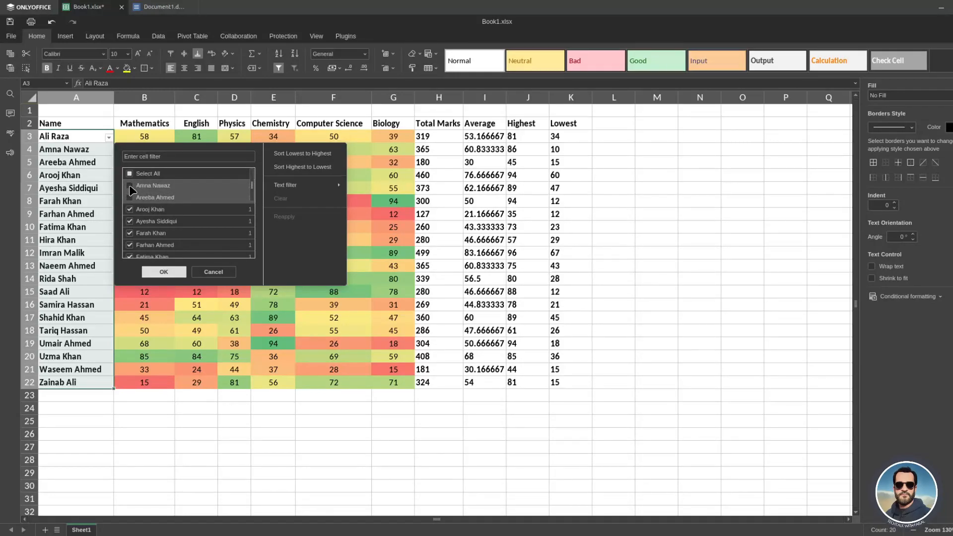
left_click(130, 174)
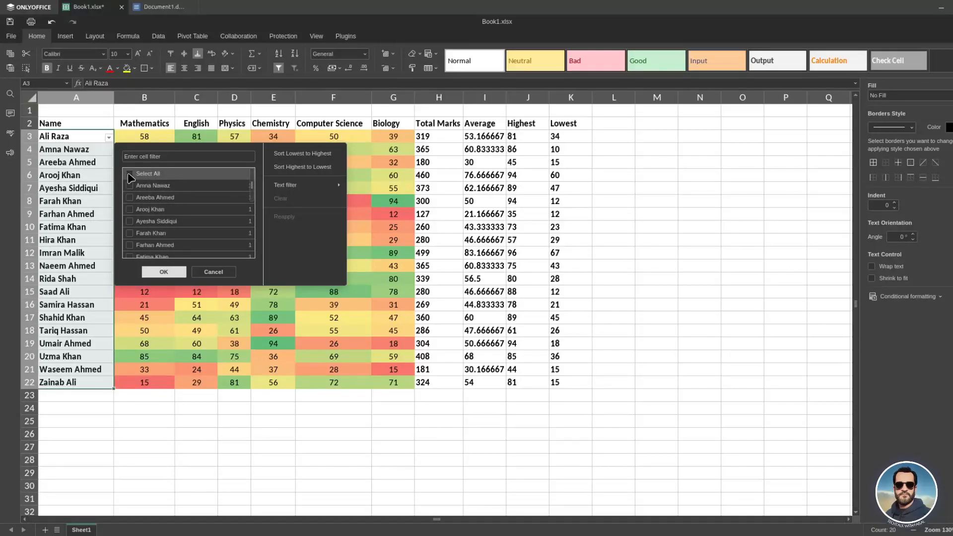
left_click(129, 185)
left_click(130, 197)
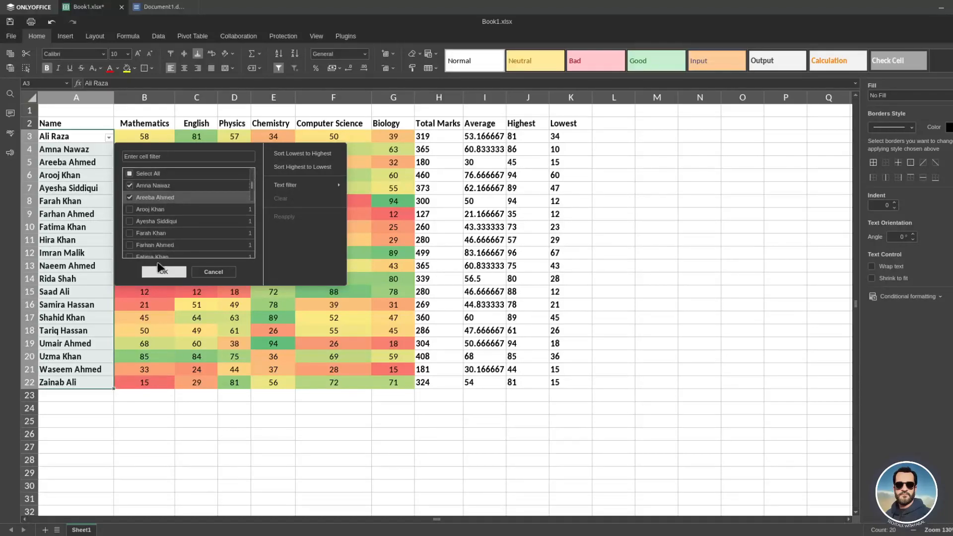
left_click(164, 272)
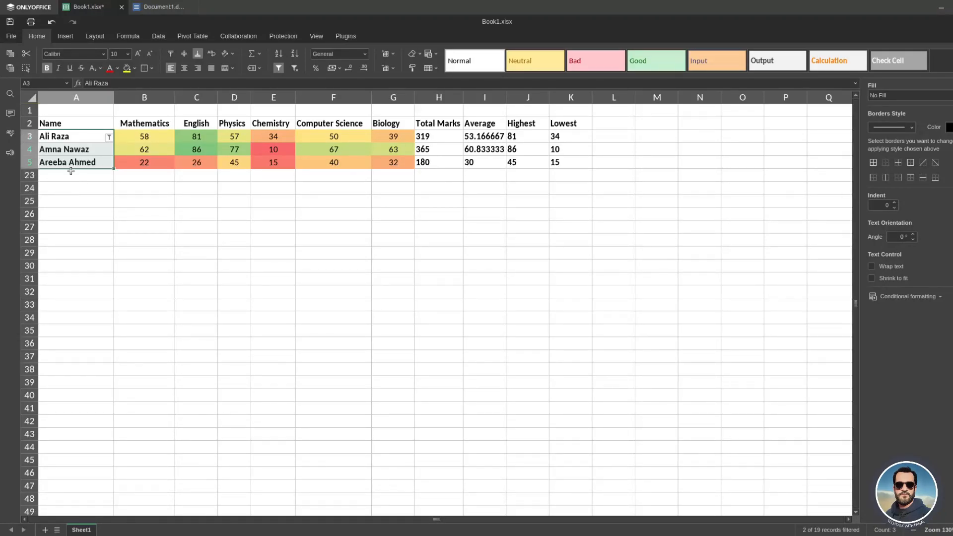
Remove the filter from the student names in column A
left_click(108, 138)
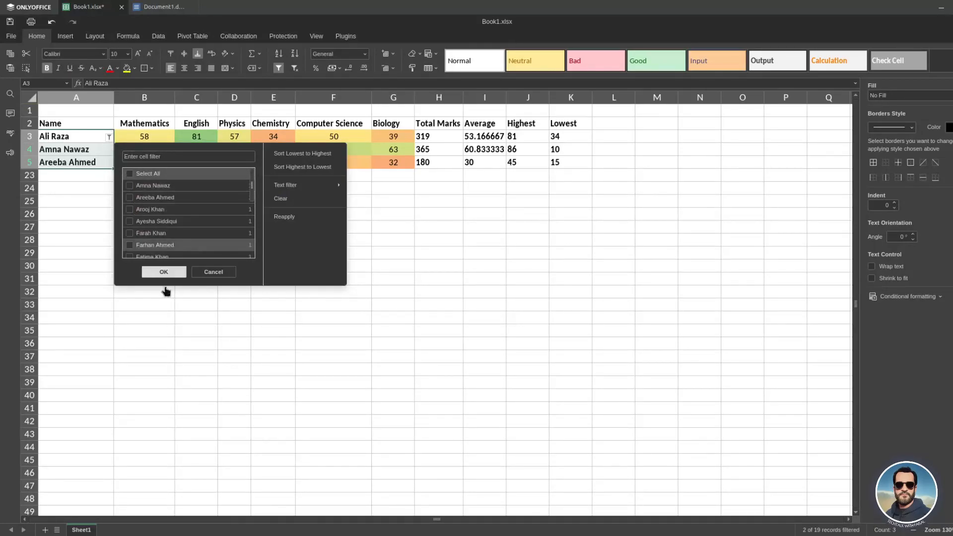
left_click(161, 275)
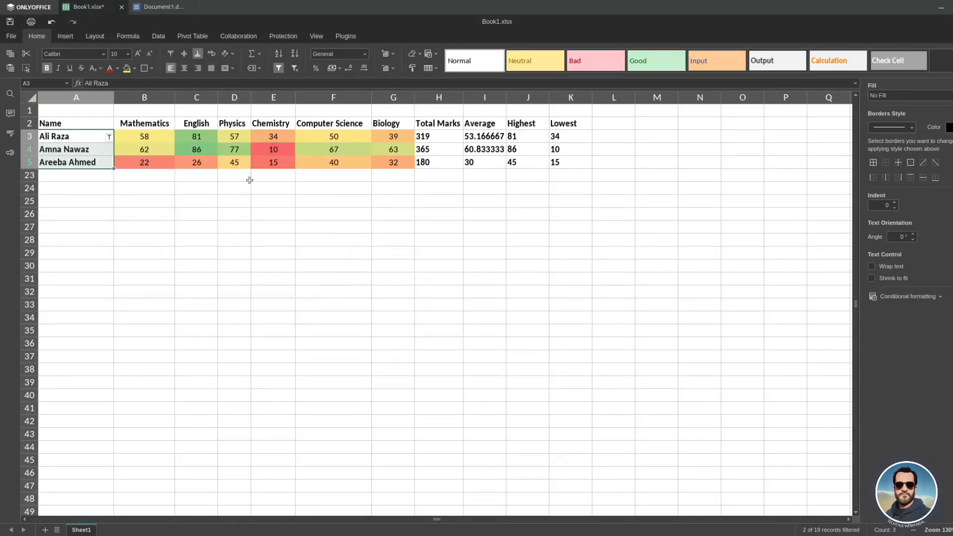
left_click(279, 69)
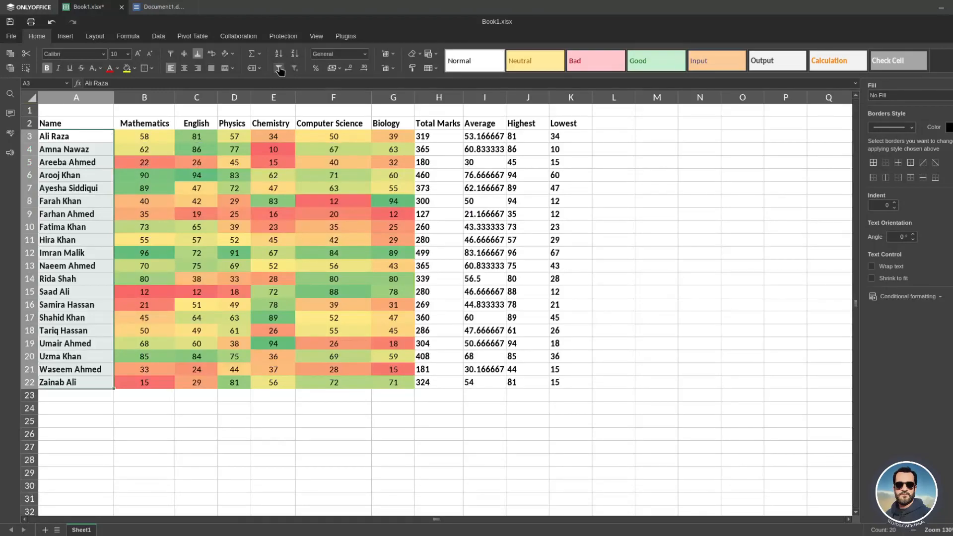
left_click(128, 404)
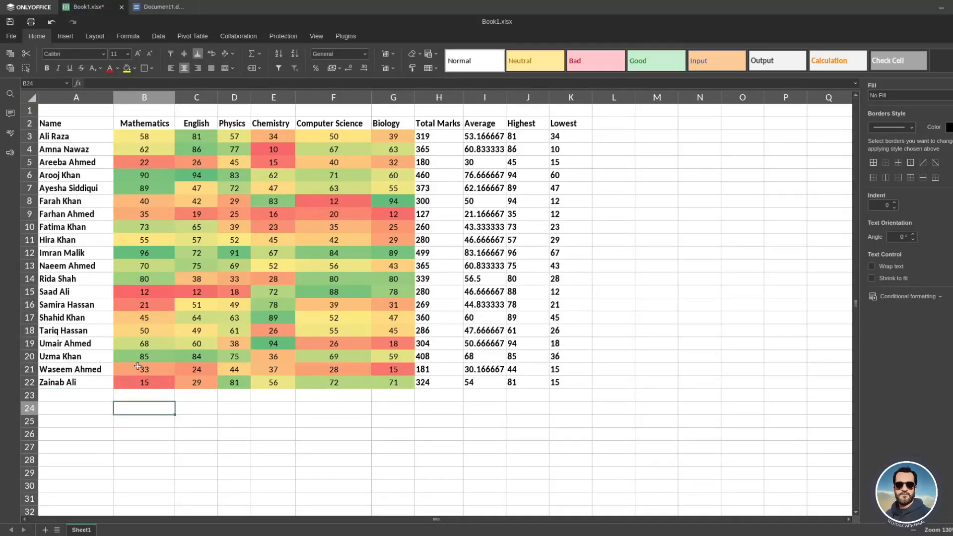
Freeze the panes above row 3 so the subject header row stays fixed
left_click(52, 135)
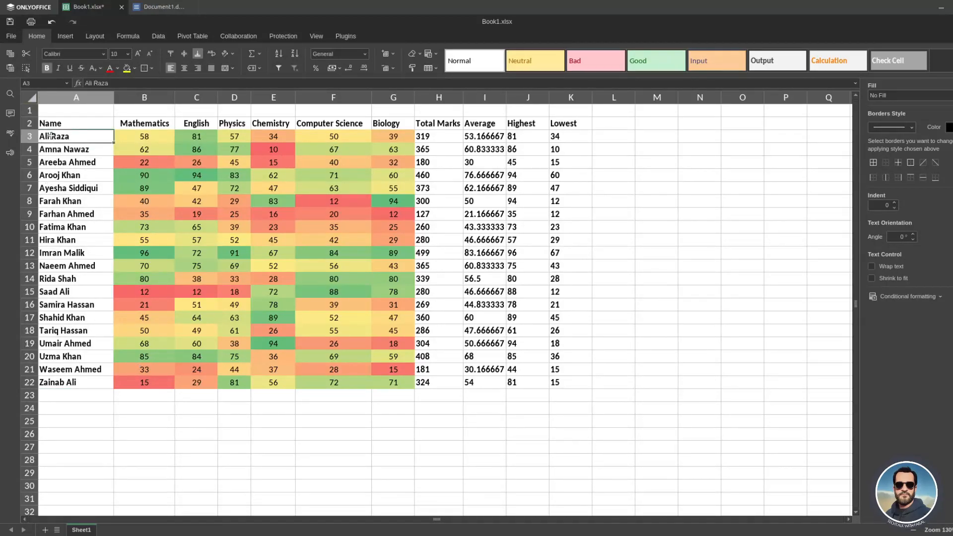
left_click(25, 136)
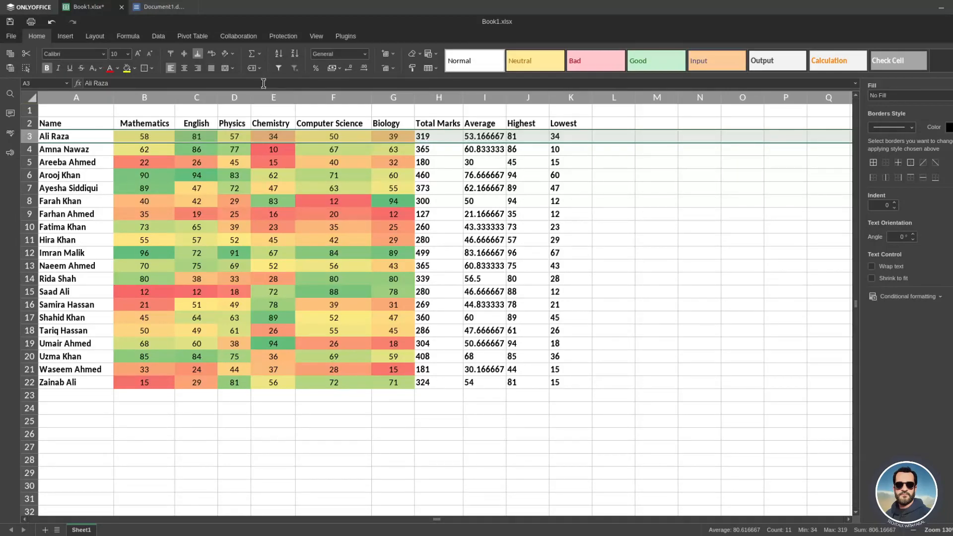
left_click(317, 37)
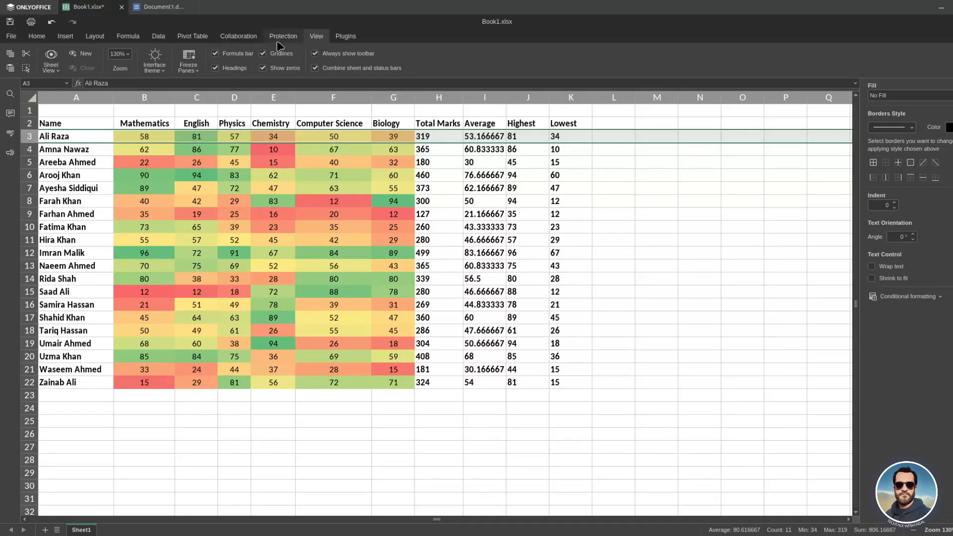
left_click(197, 74)
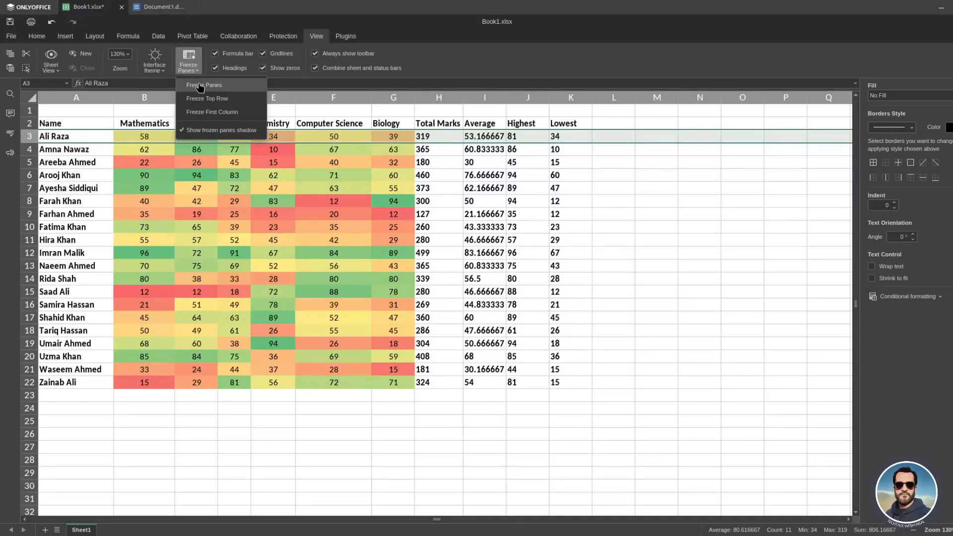
left_click(199, 86)
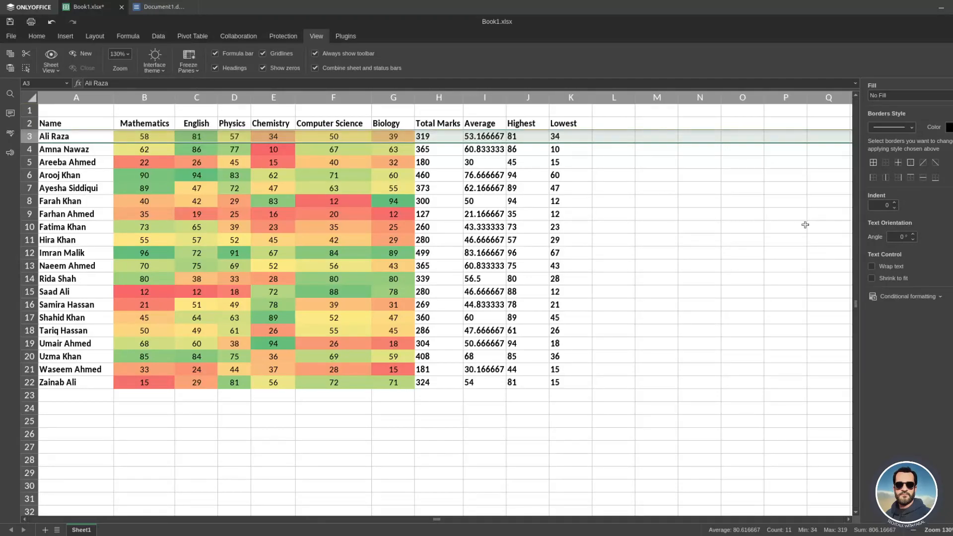
Check how the frozen header rows behave across the sheet's lower rows, and return to the first student row
scroll(805, 225, "down", 20)
scroll(805, 224, "up", 20)
scroll(805, 223, "down", 8)
scroll(805, 223, "up", 8)
scroll(858, 304, "down", 1)
scroll(858, 304, "up", 1)
scroll(745, 381, "down", 7)
scroll(741, 379, "up", 7)
scroll(742, 378, "down", 20)
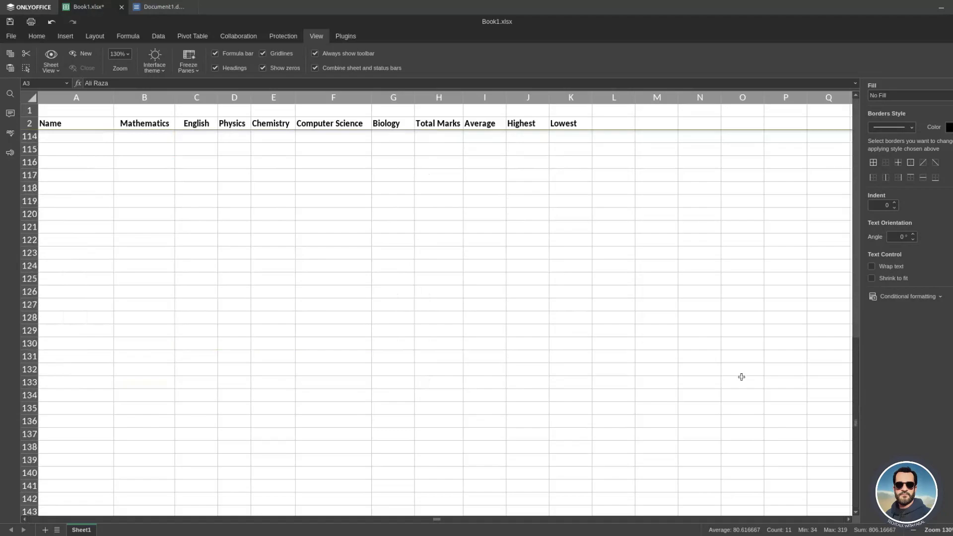
scroll(744, 375, "up", 20)
scroll(744, 374, "down", 20)
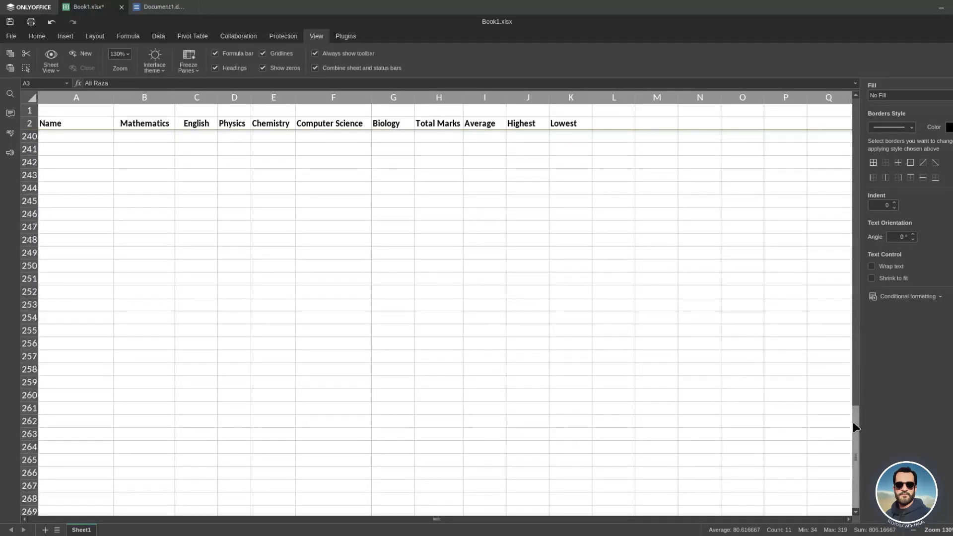
left_click_drag(851, 406, 859, 100)
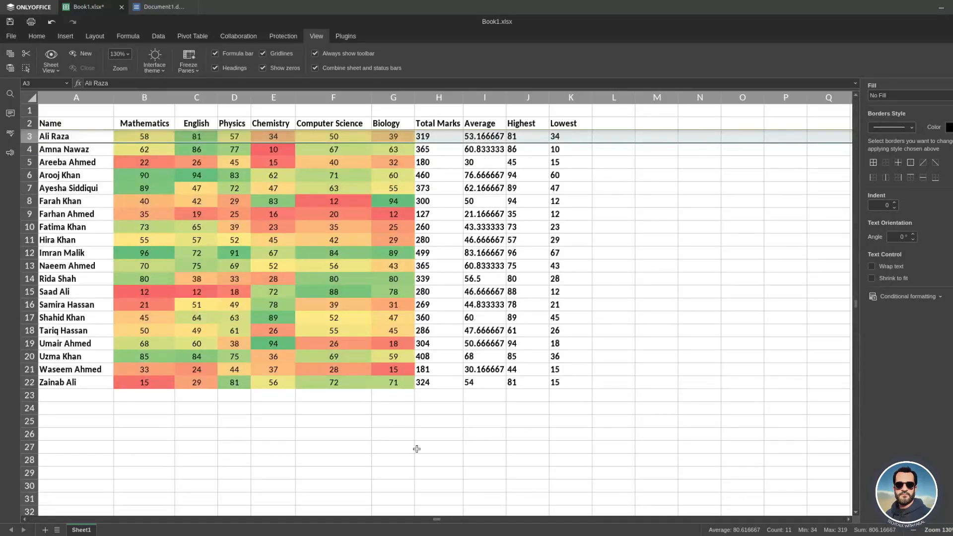
left_click(12, 38)
left_click(36, 37)
left_click(65, 36)
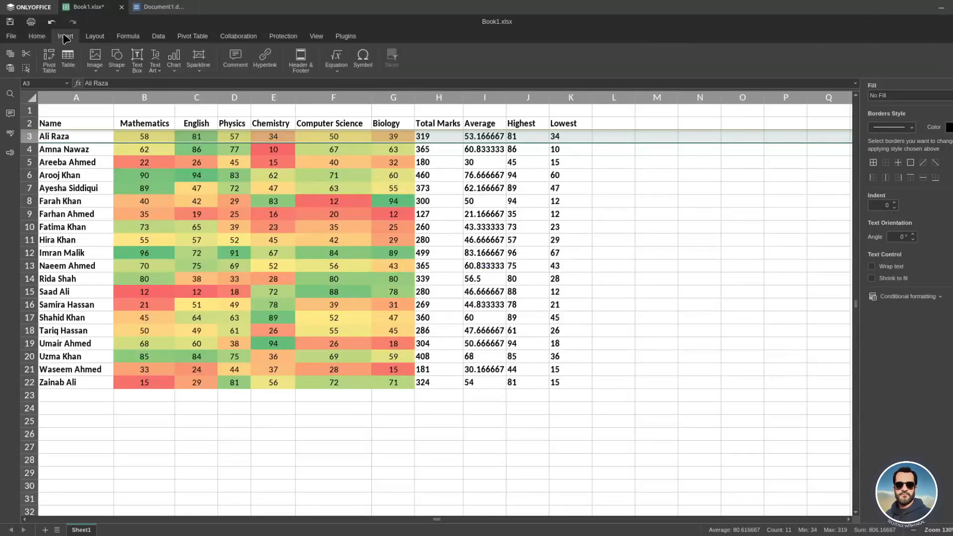
left_click(98, 38)
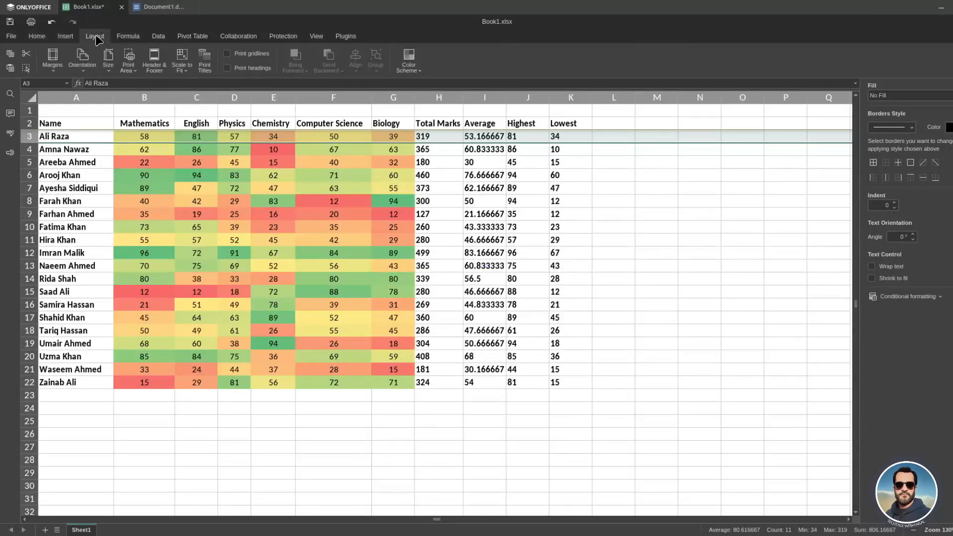
left_click(127, 39)
left_click(160, 37)
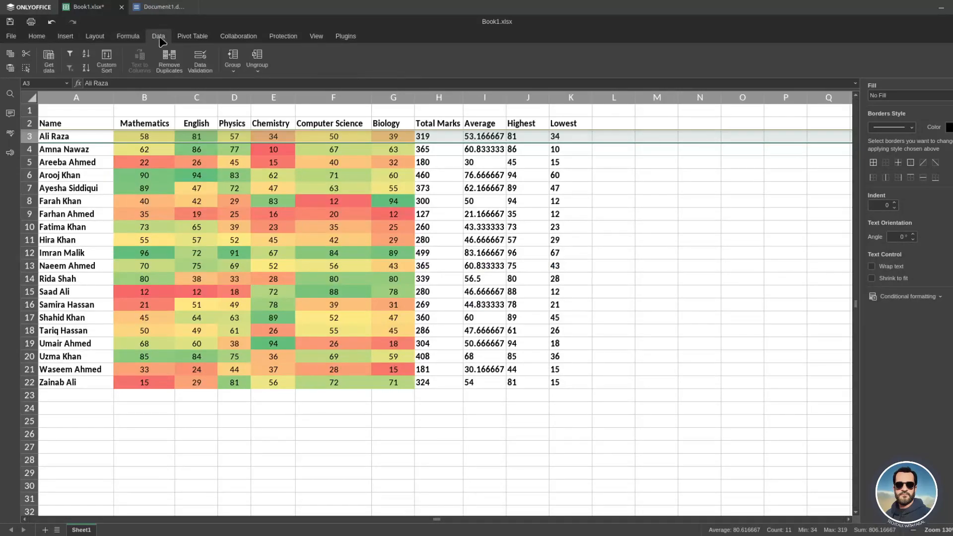
left_click(194, 38)
left_click(235, 39)
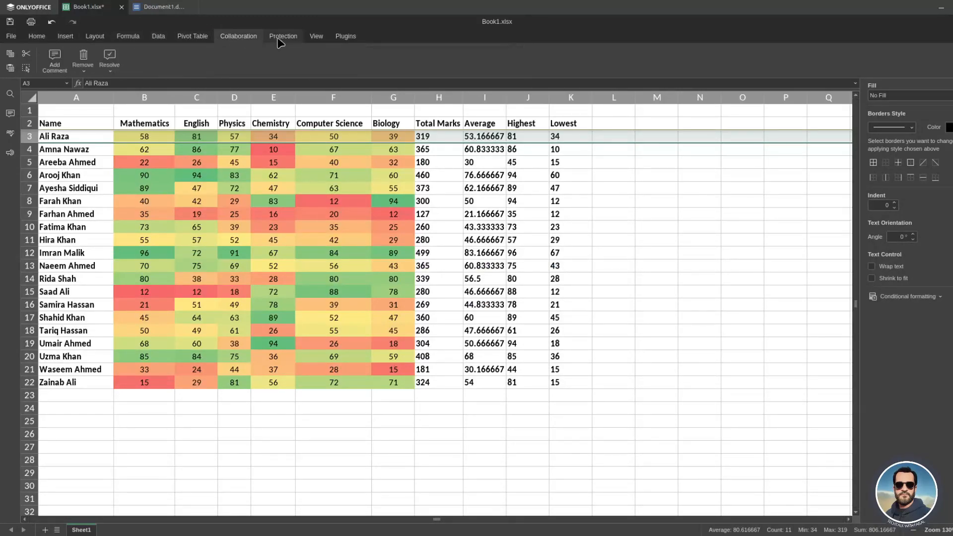
left_click(284, 40)
left_click(320, 39)
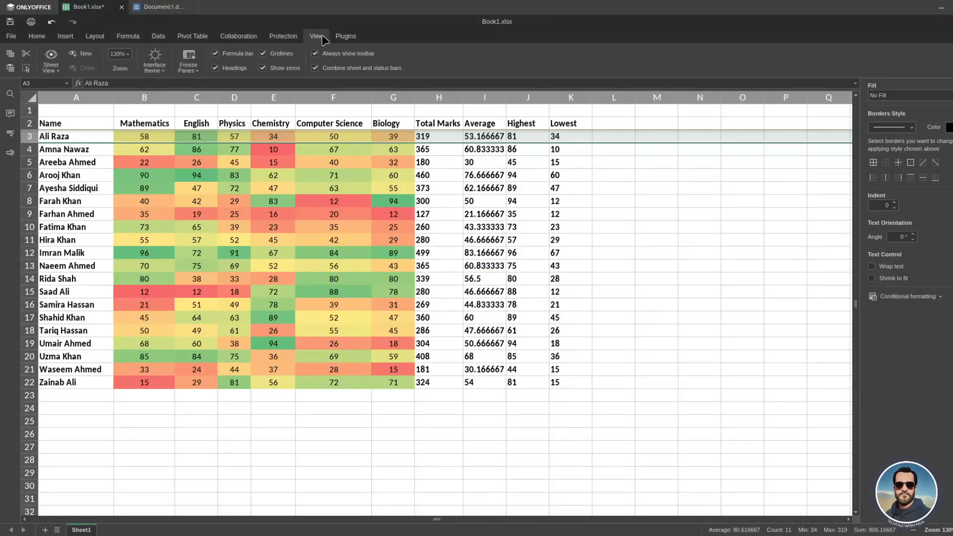
left_click(349, 39)
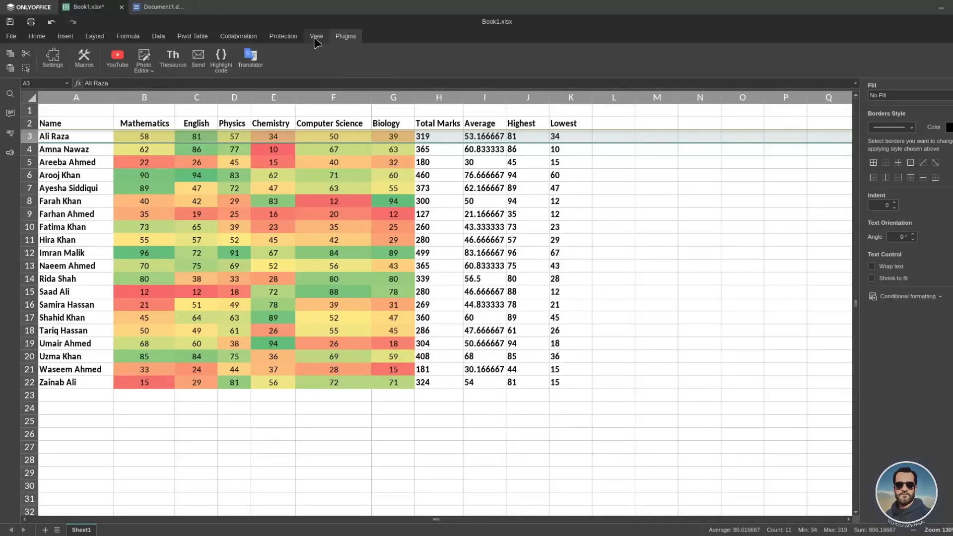
Save the student marks workbook Book1.xlsx under its existing name
left_click(11, 36)
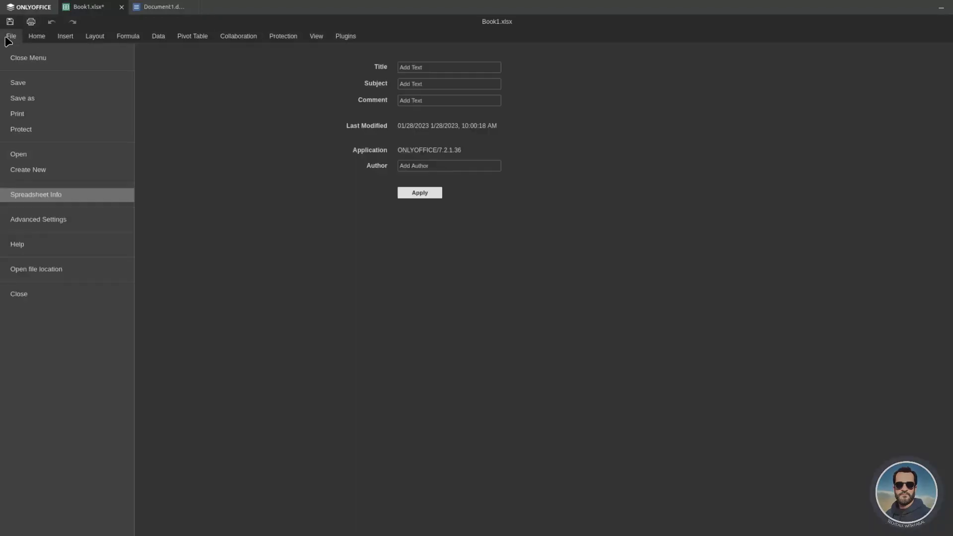
left_click(21, 84)
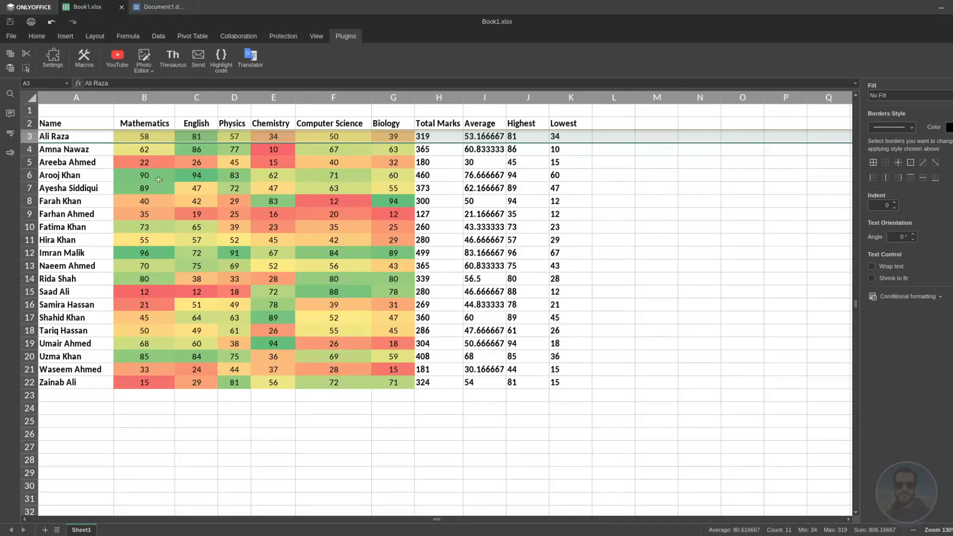
left_click(12, 37)
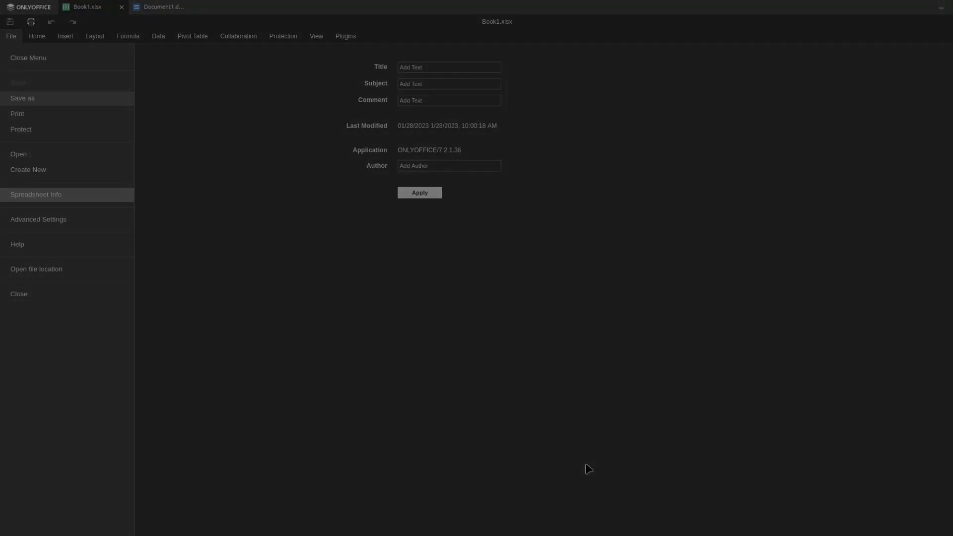
key("Escape")
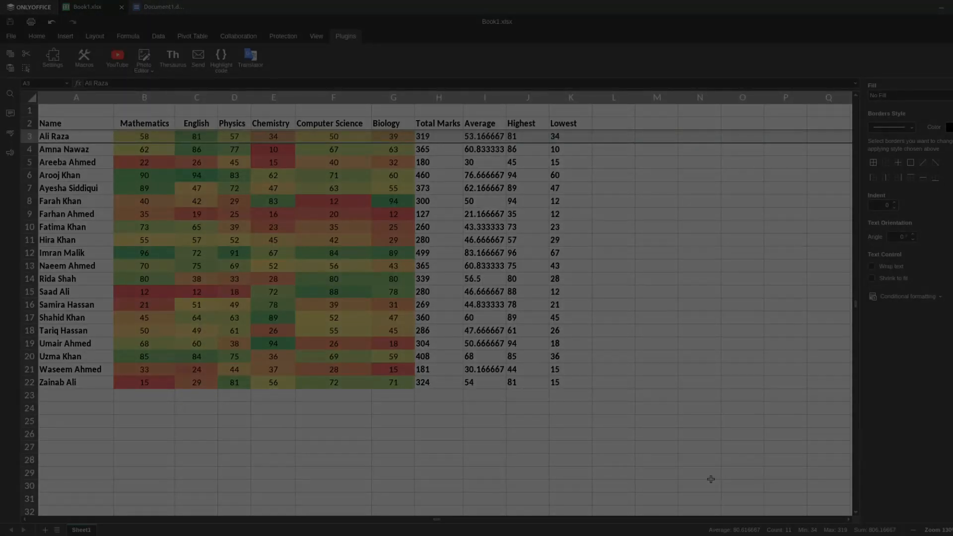